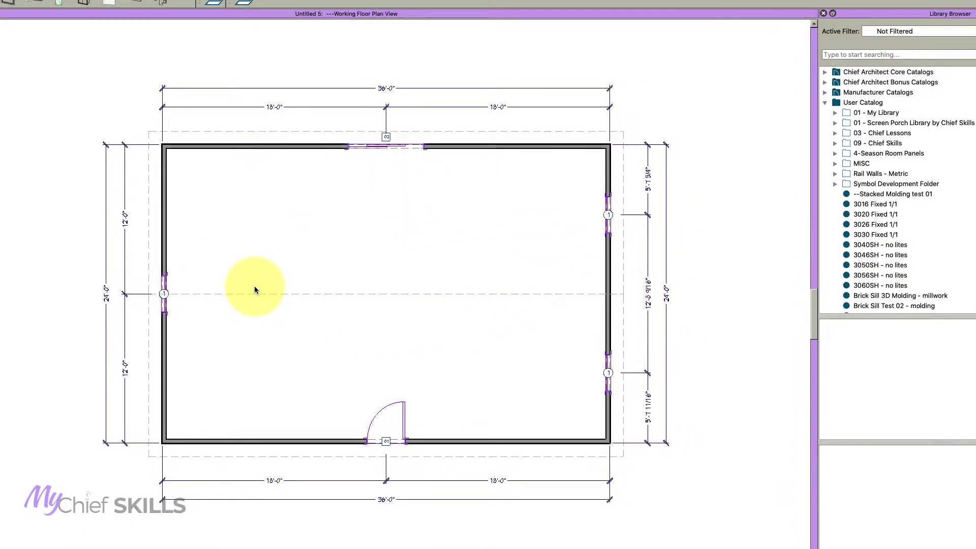
scroll(332, 474, "up", 1)
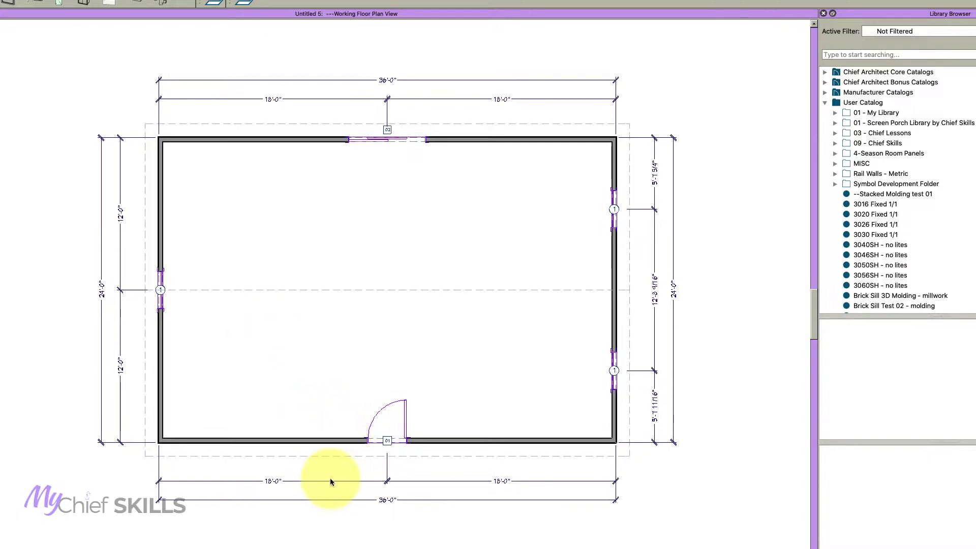
left_click(321, 439)
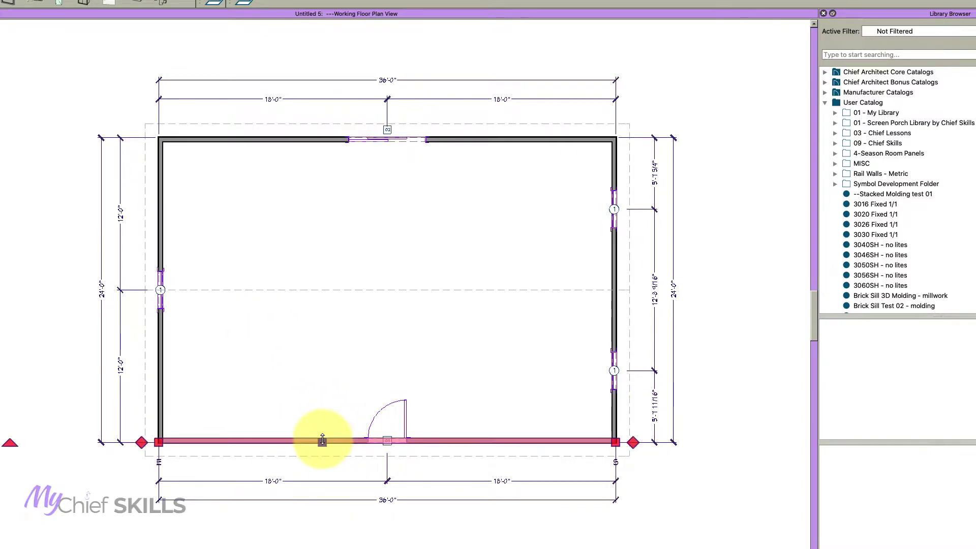
double_click(322, 440)
key("Escape")
key("Escape")
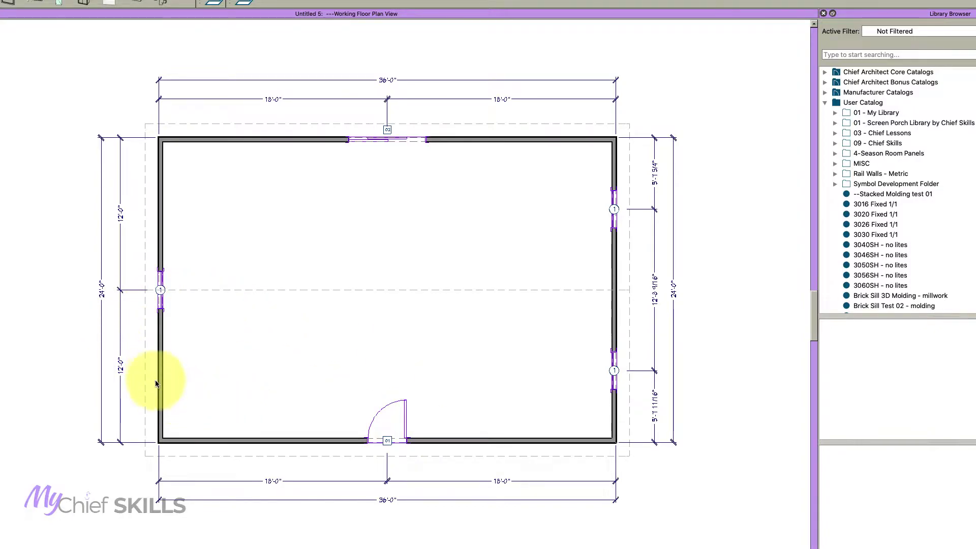
Select the exterior room around the building and make a room molding polyline from it, using Blank Molding at a height of 0".
scroll(305, 458, "up", 3)
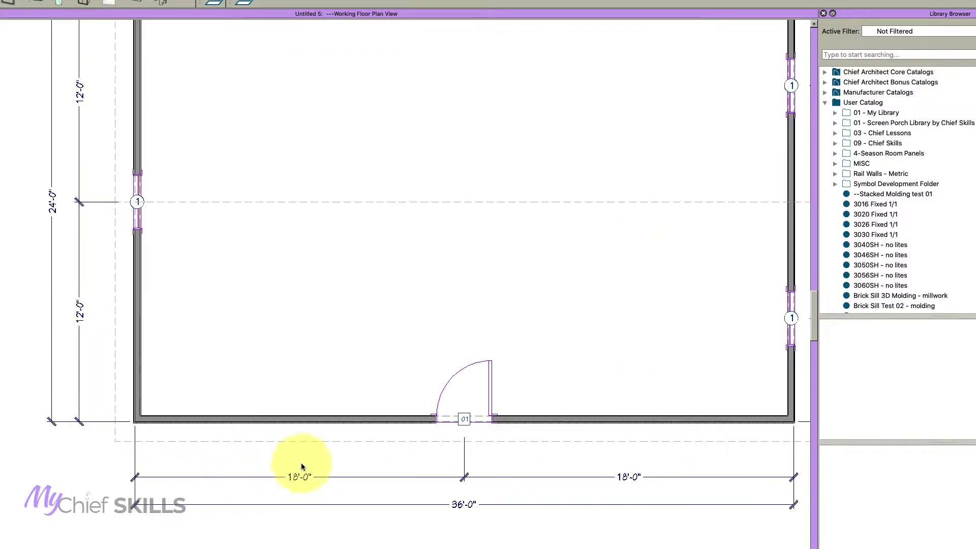
left_click(317, 426)
key("Tab")
key("Tab")
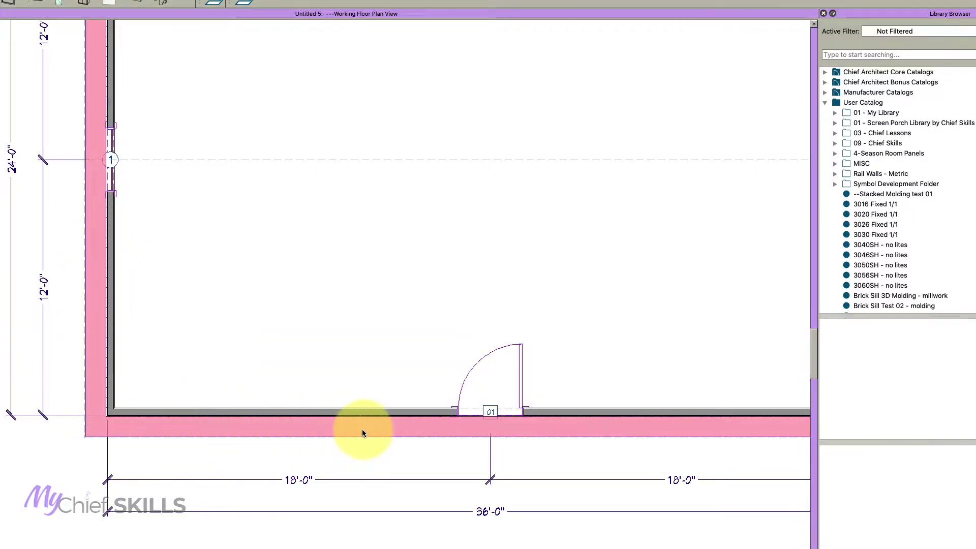
left_click(244, 3)
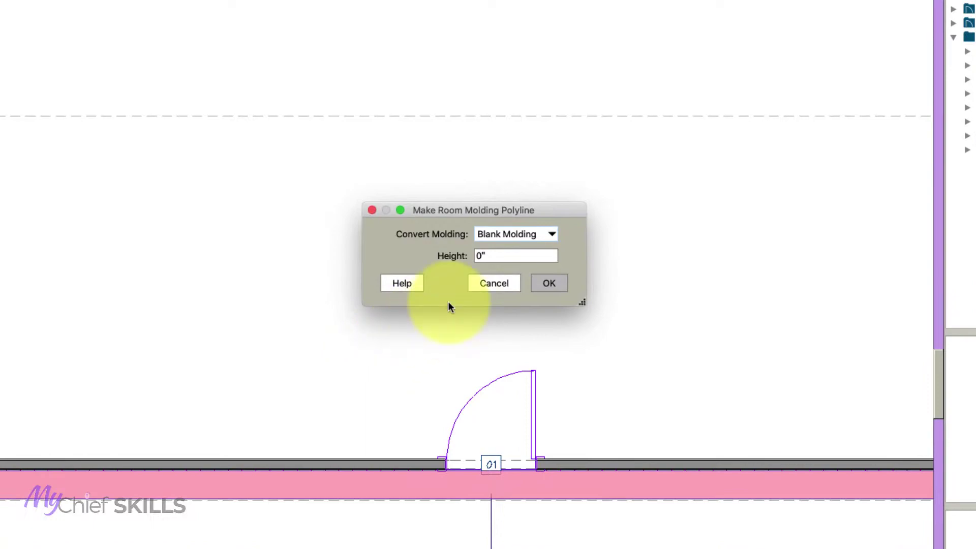
left_click_drag(512, 258, 382, 253)
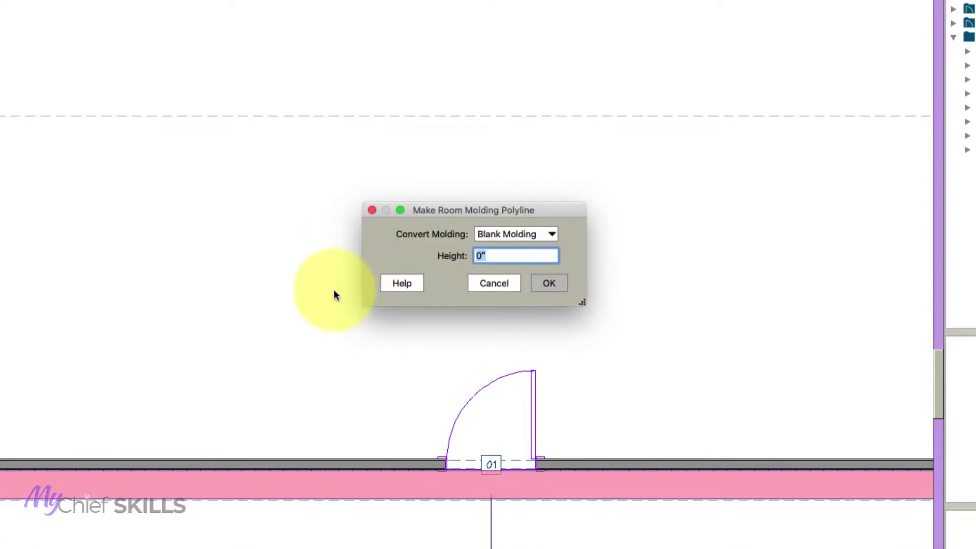
left_click(549, 283)
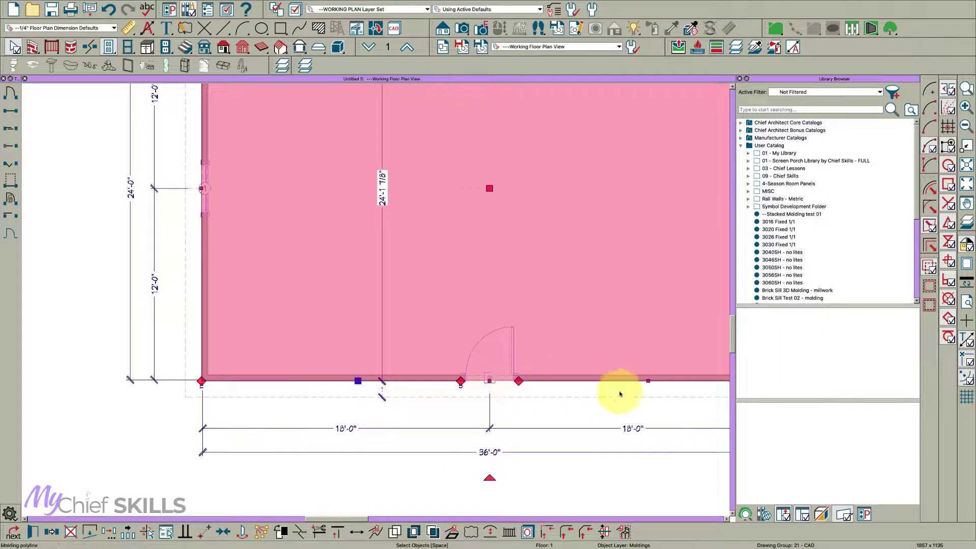
Add the CA-001 molding profile to the new polyline and turn off Extrude Inside Polyline.
scroll(312, 404, "down", 1)
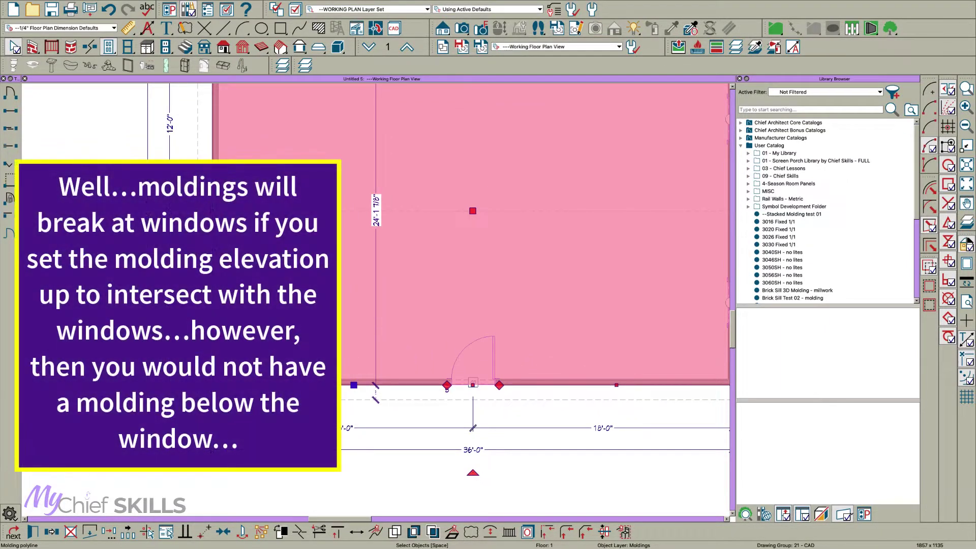
key("super+e")
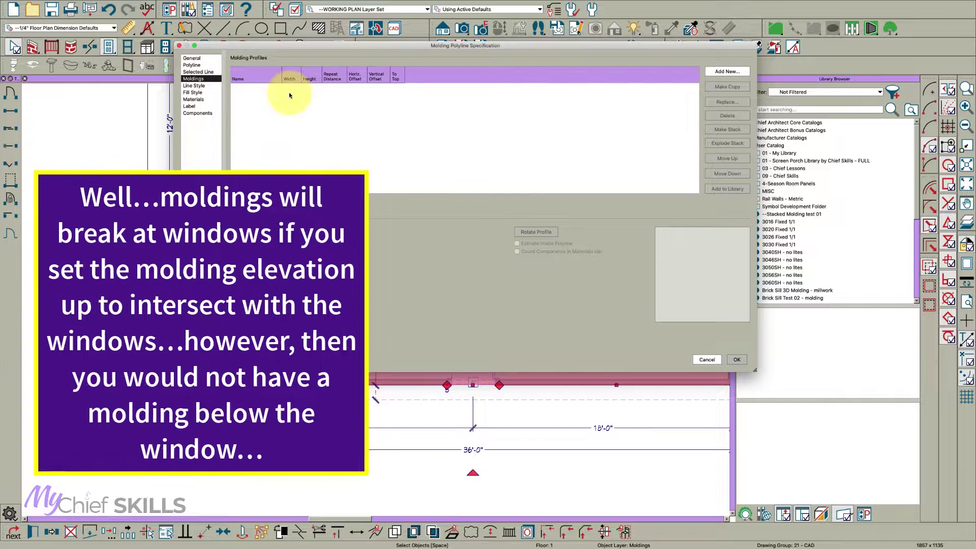
left_click(730, 76)
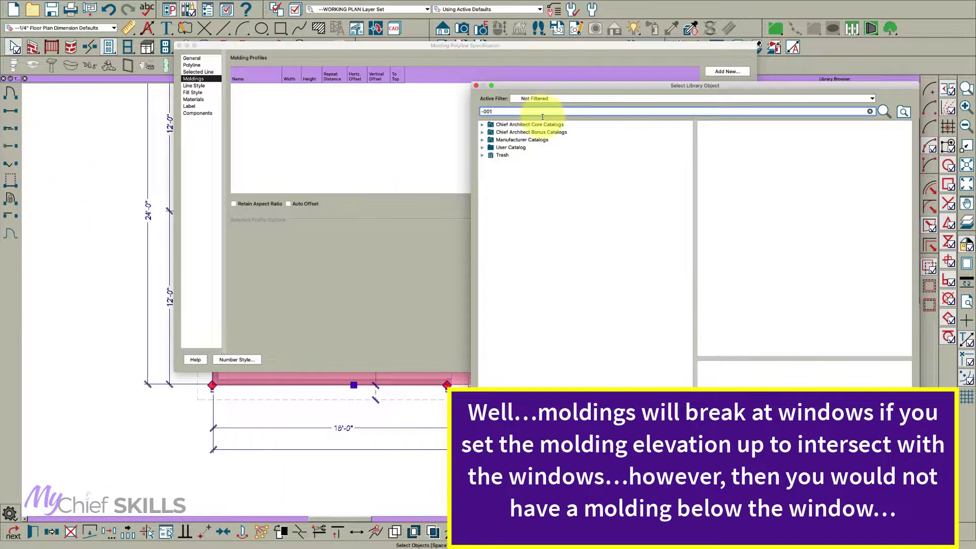
key("Return")
left_click(514, 255)
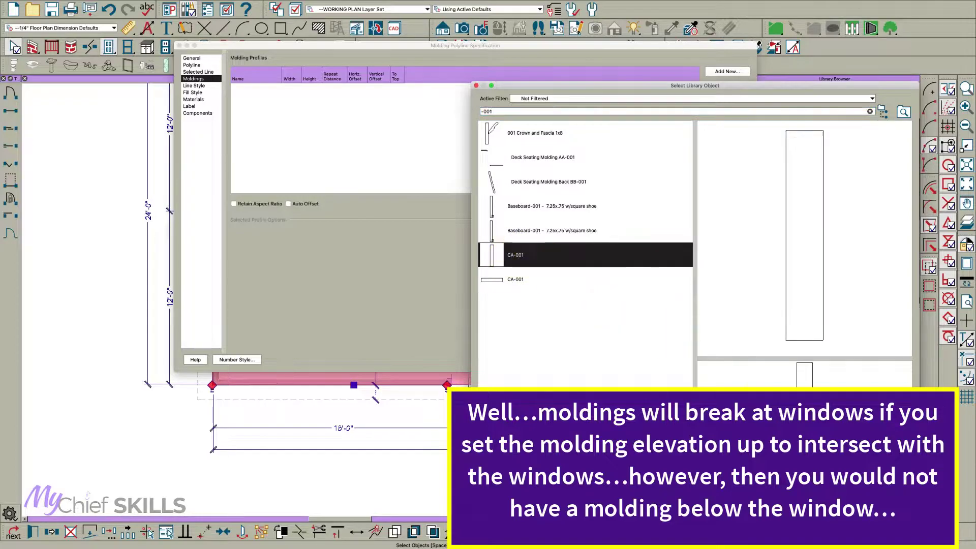
left_click(896, 468)
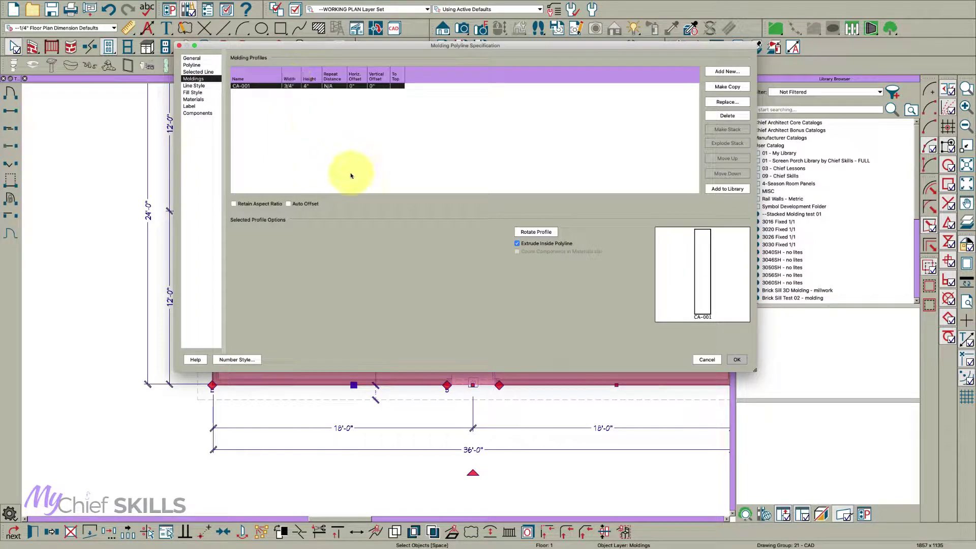
left_click(518, 243)
left_click(735, 360)
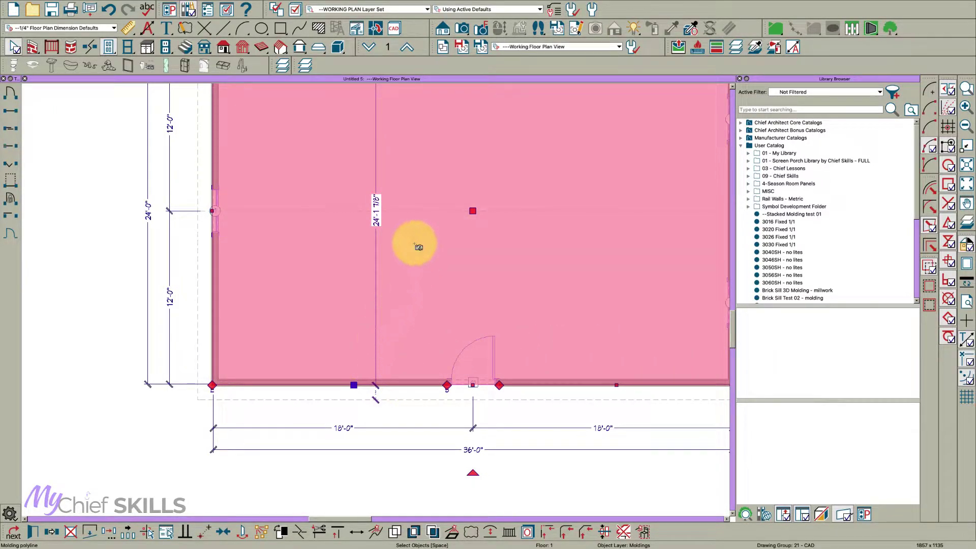
Create a perspective full overview of the house and examine the molding along the base of the siding.
key("shift+o")
left_click_drag(361, 347, 349, 310)
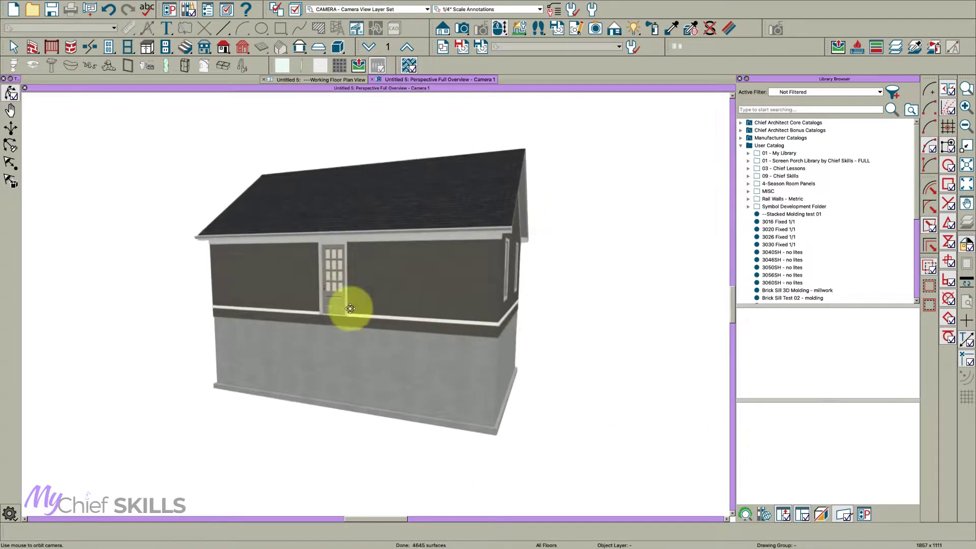
scroll(341, 303, "up", 4)
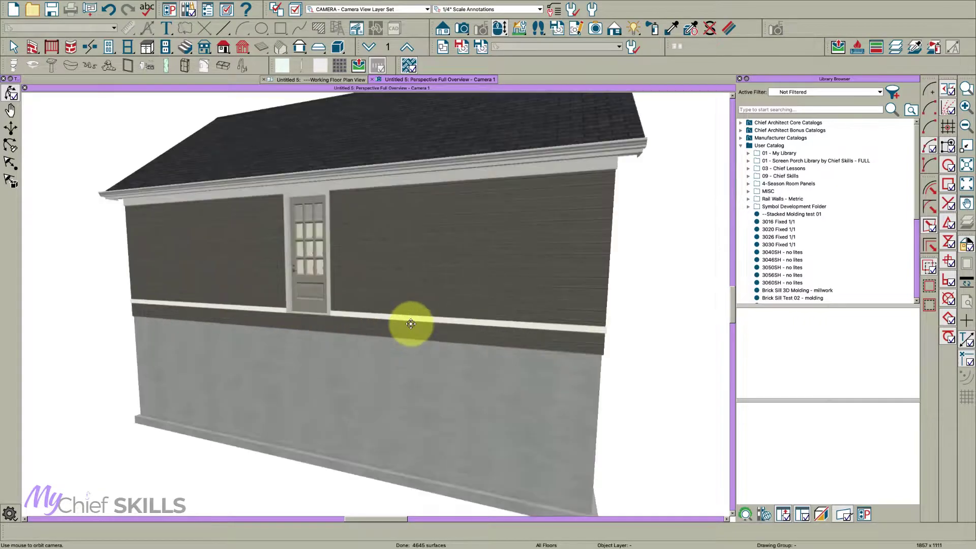
scroll(435, 327, "up", 4)
scroll(430, 329, "down", 4)
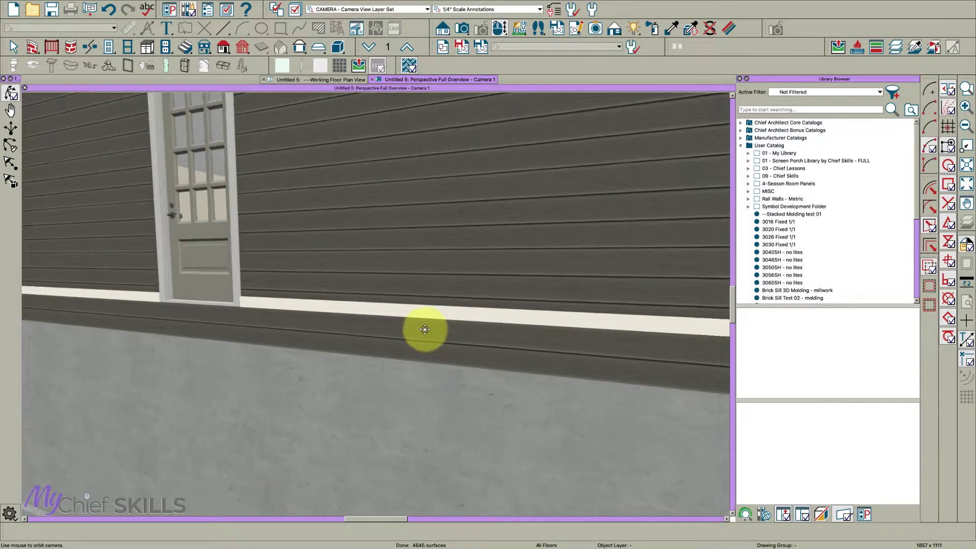
left_click_drag(480, 322, 451, 332)
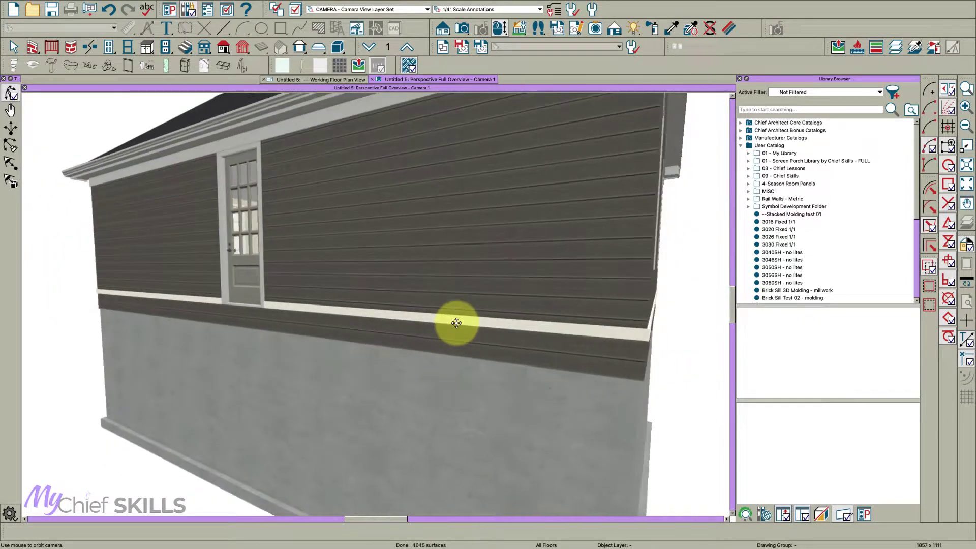
key("space")
left_click(446, 351)
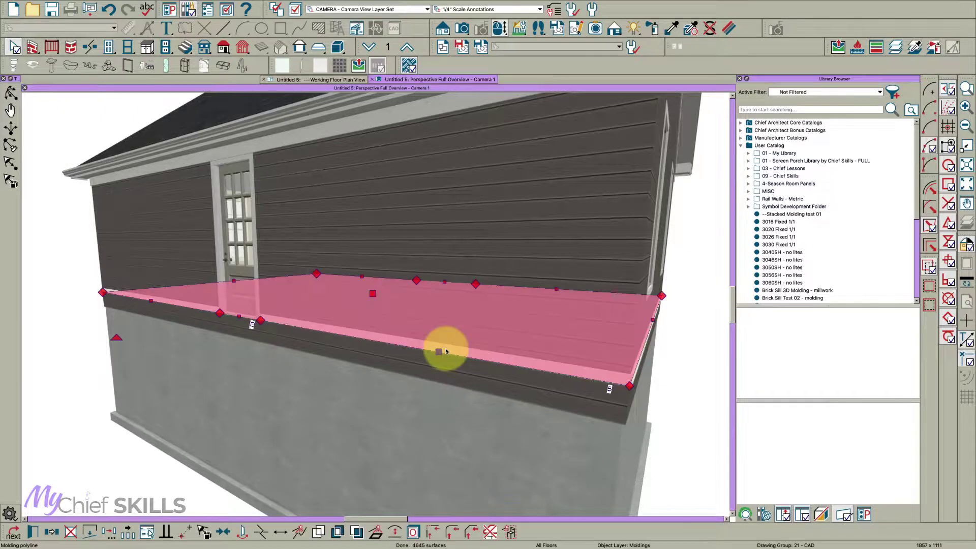
left_click(129, 534)
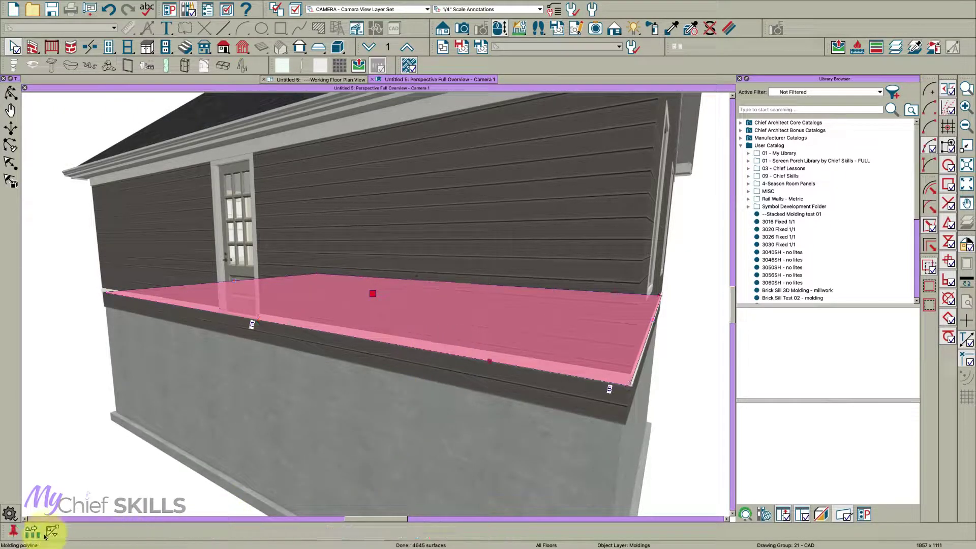
left_click(36, 536)
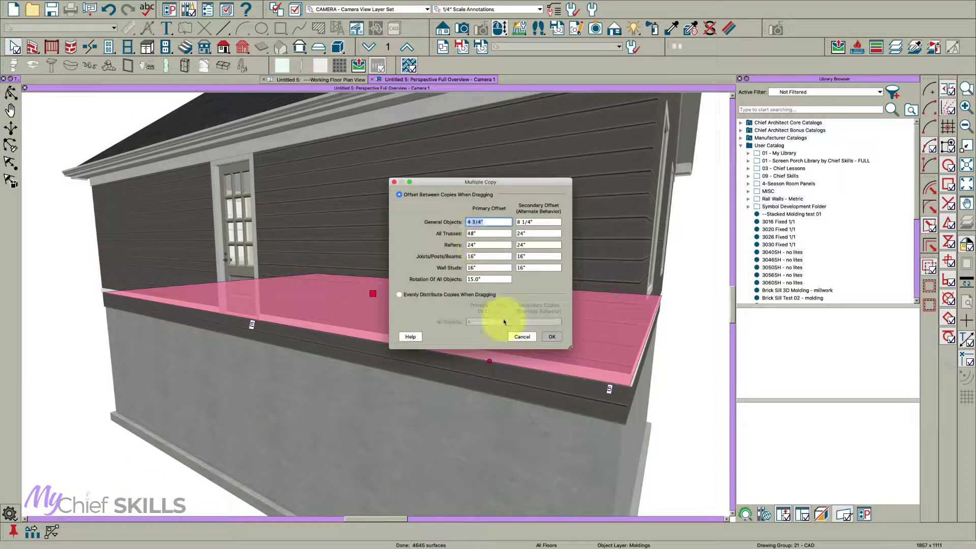
left_click(551, 336)
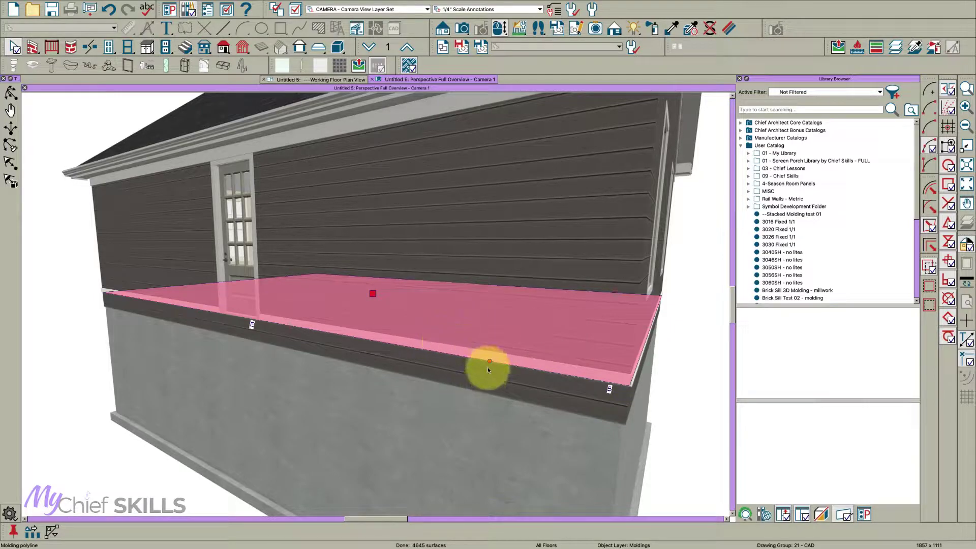
scroll(433, 377, "down", 3)
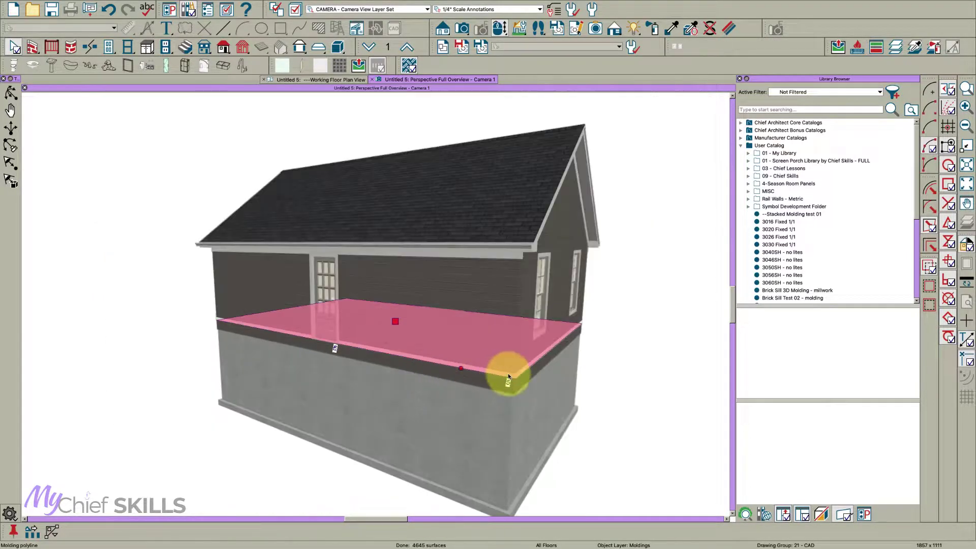
key("Escape")
key("Escape")
Replicate the molding polyline with 16 copies, each offset 4.75" in the Z direction relative to itself.
left_click(469, 371)
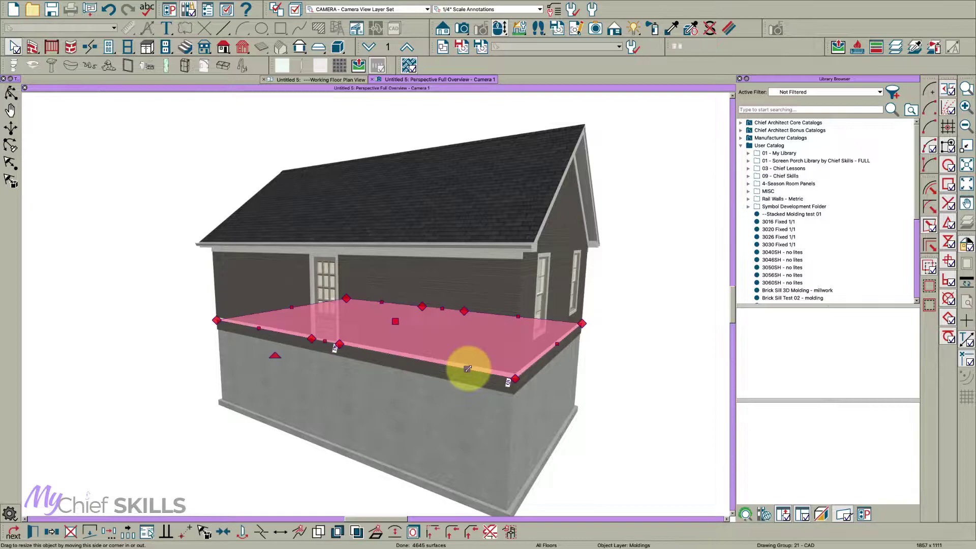
key("super+t")
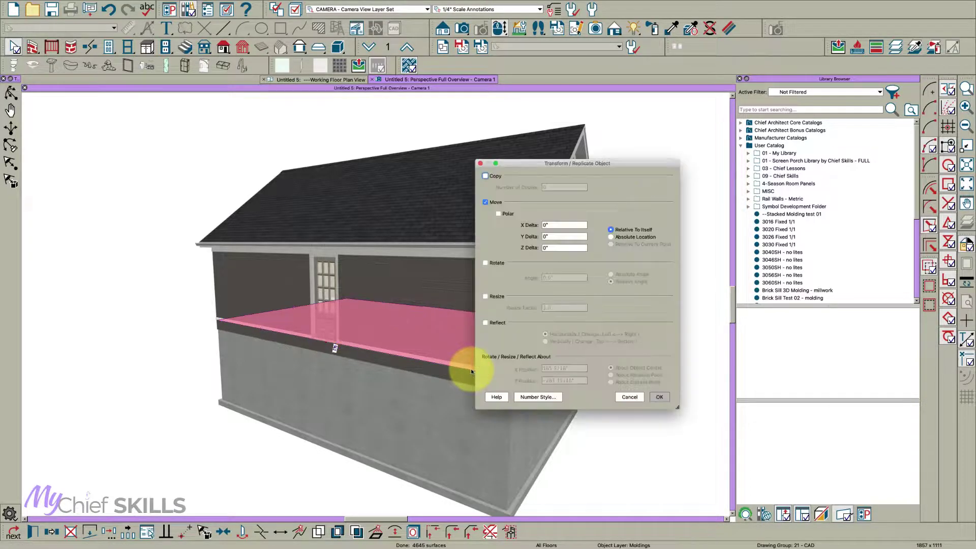
left_click(486, 176)
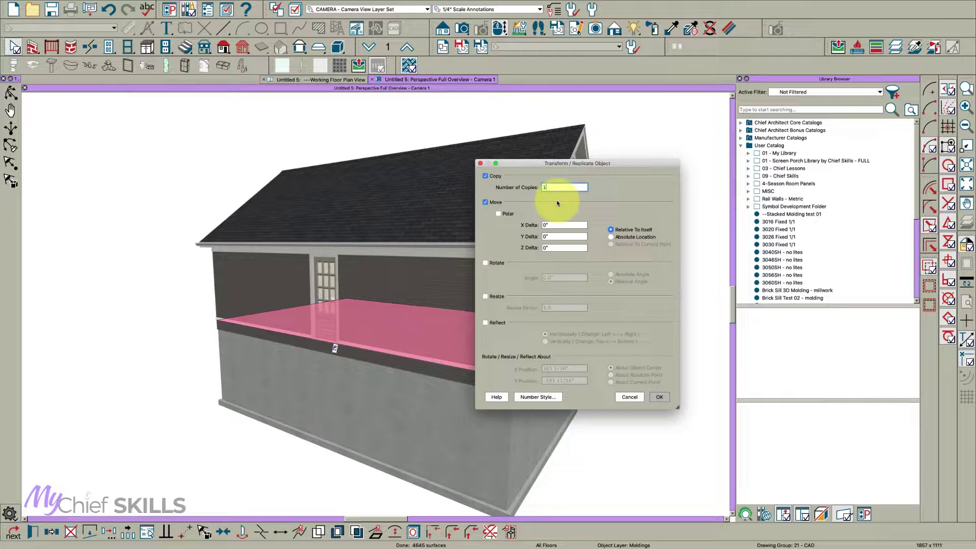
type("6")
key("Tab")
key("Tab")
key("Tab")
type("4.75")
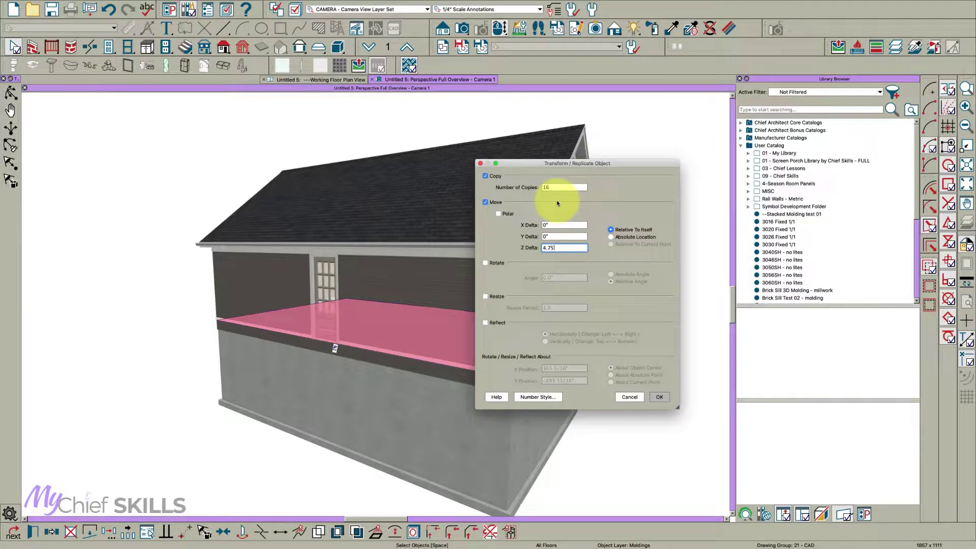
key("Tab")
left_click(661, 399)
Delete the molding polyline running around the base of the house walls.
key("o")
mouse_move(409, 315)
left_mouse_down()
mouse_move(456, 316)
mouse_move(370, 310)
mouse_move(432, 302)
mouse_move(384, 310)
mouse_move(444, 307)
mouse_move(600, 329)
mouse_move(726, 305)
mouse_move(404, 306)
left_mouse_up()
key("space")
key("space")
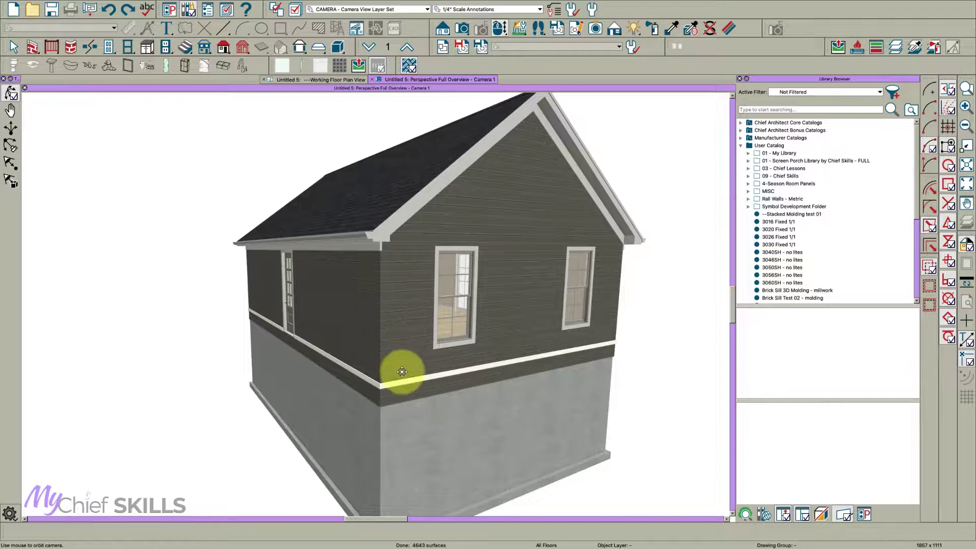
key("space")
left_click(399, 386)
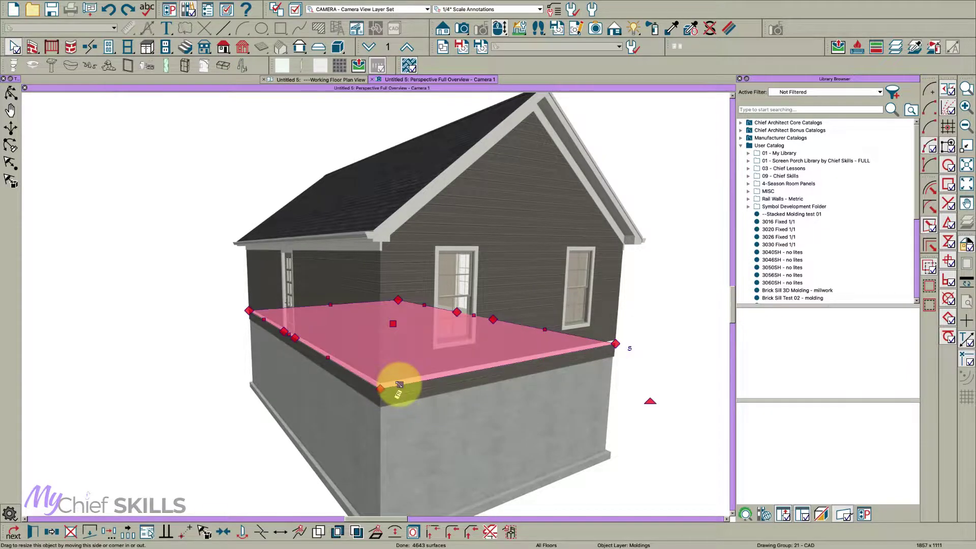
key("Escape")
key("space")
Copy the Siding-4 wall type of the wall with the single entry door and name the copy "Siding-4: Custom Shiplap".
left_click_drag(374, 371, 443, 362)
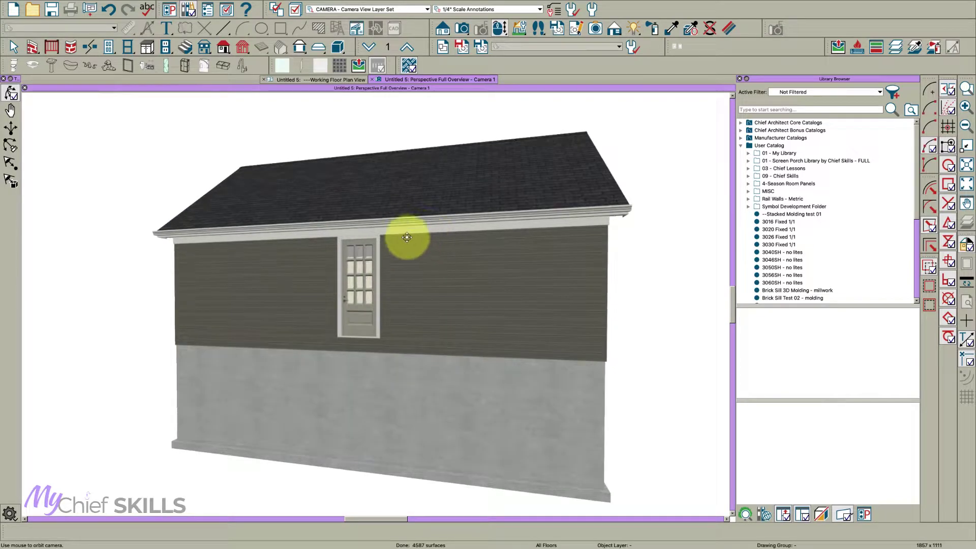
left_click_drag(407, 237, 403, 268)
key("space")
left_click(405, 281)
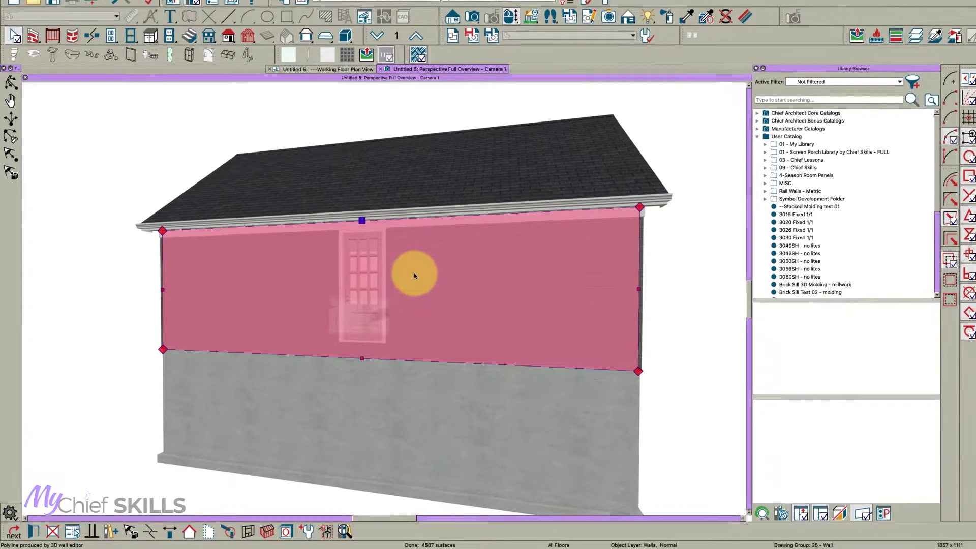
double_click(414, 273)
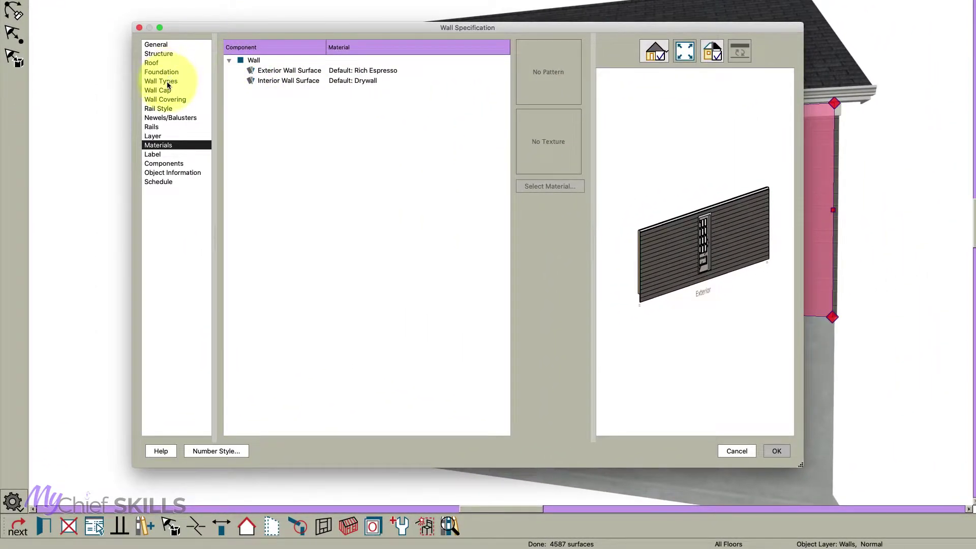
left_click(164, 82)
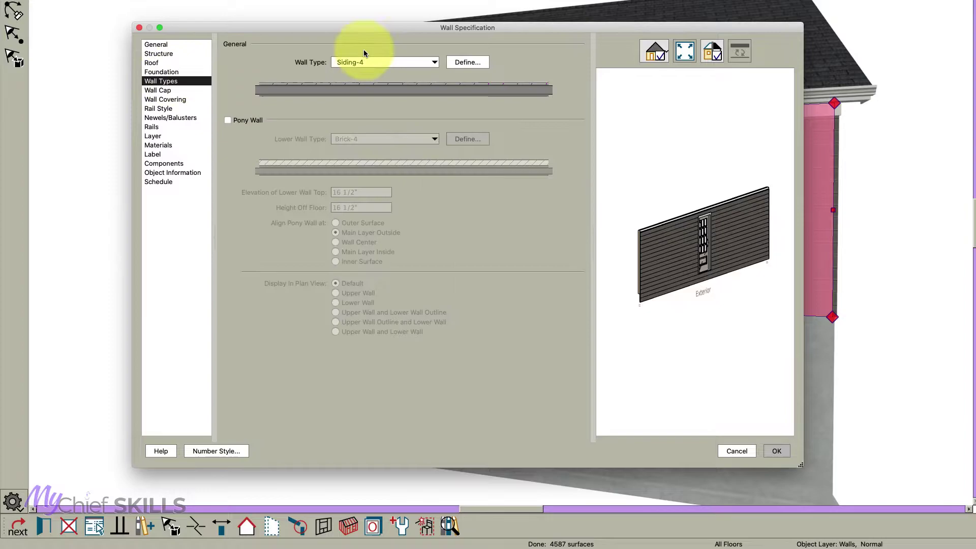
left_click(467, 62)
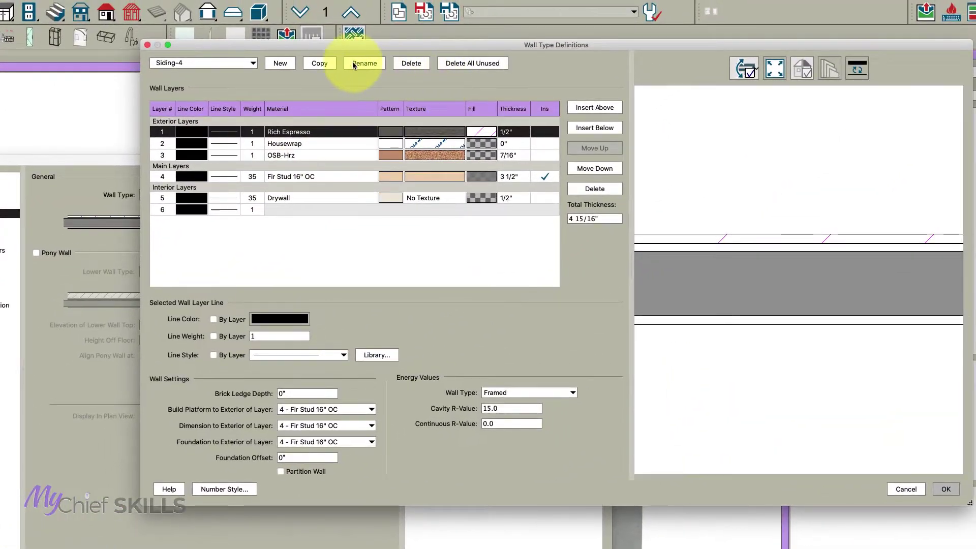
left_click(328, 57)
double_click(186, 64)
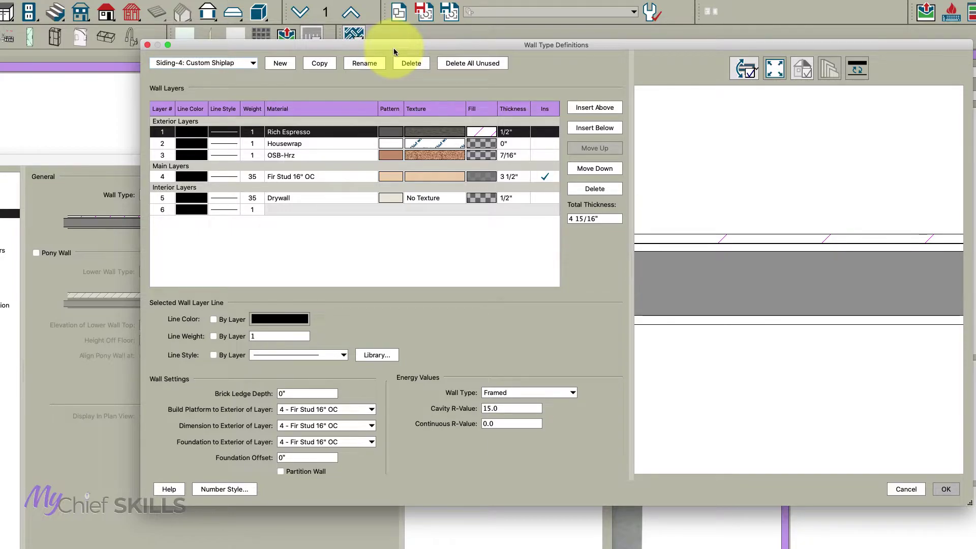
Replace the material of exterior layer 1 with Hickory - Knotty from the core catalog's Wood > Hickory materials.
left_click(315, 156)
left_click(314, 133)
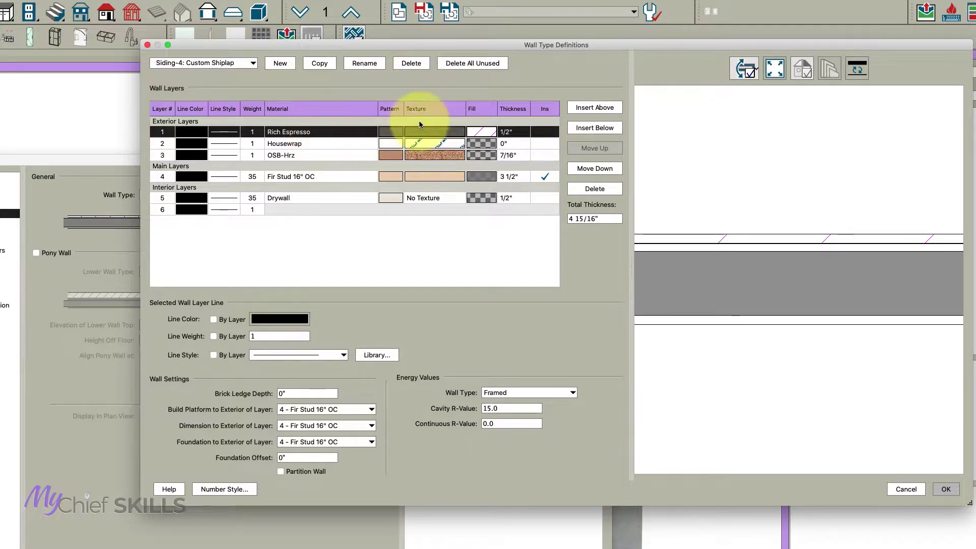
left_click(410, 133)
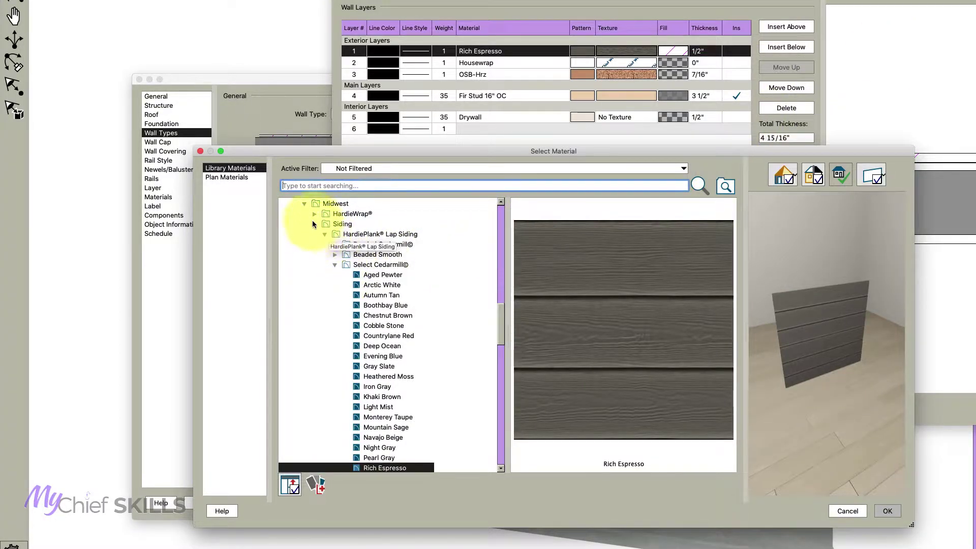
left_click_drag(501, 317, 500, 204)
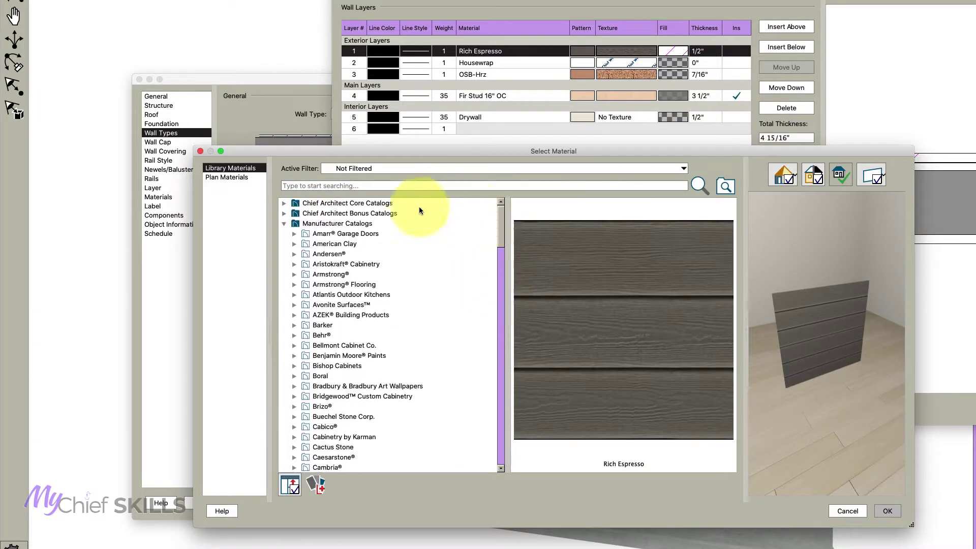
left_click(284, 224)
left_click(283, 203)
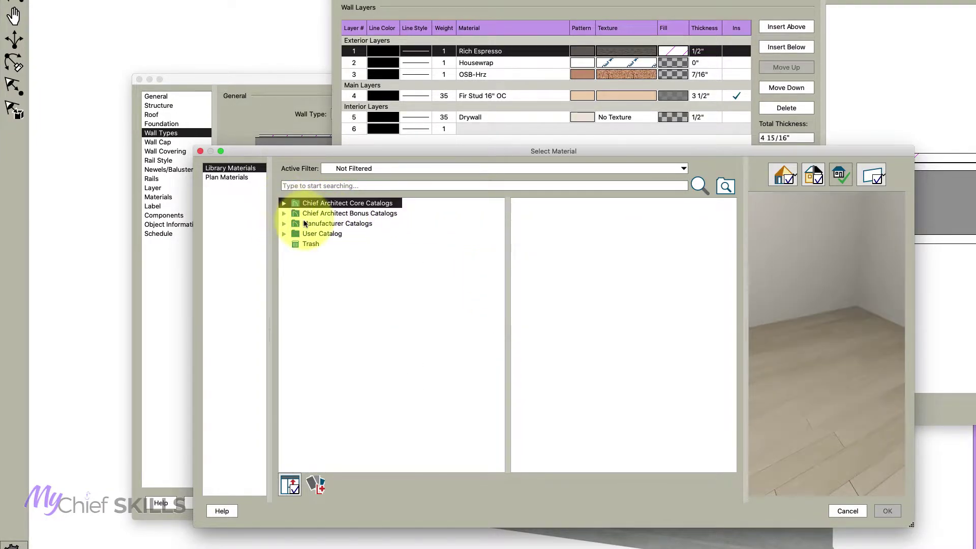
left_click(283, 204)
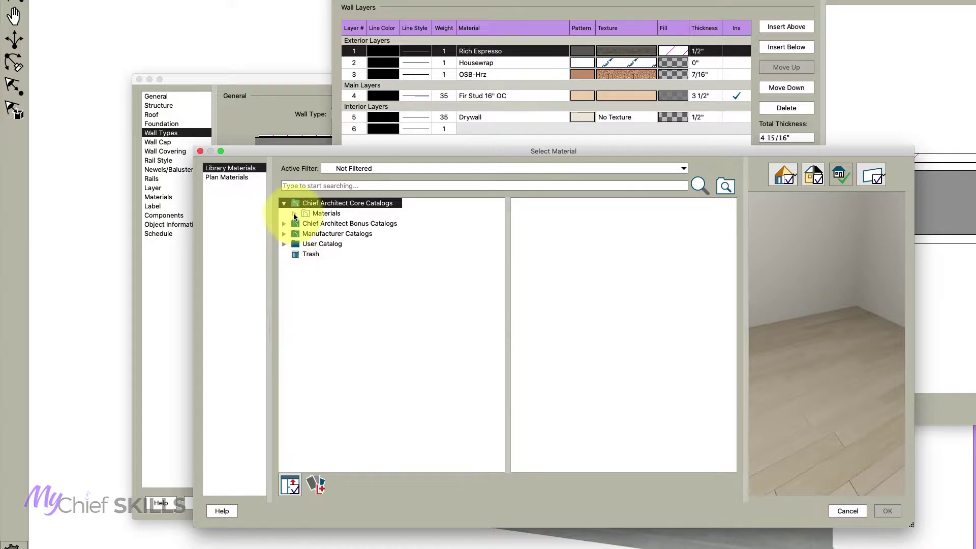
left_click(293, 214)
scroll(315, 356, "down", 2)
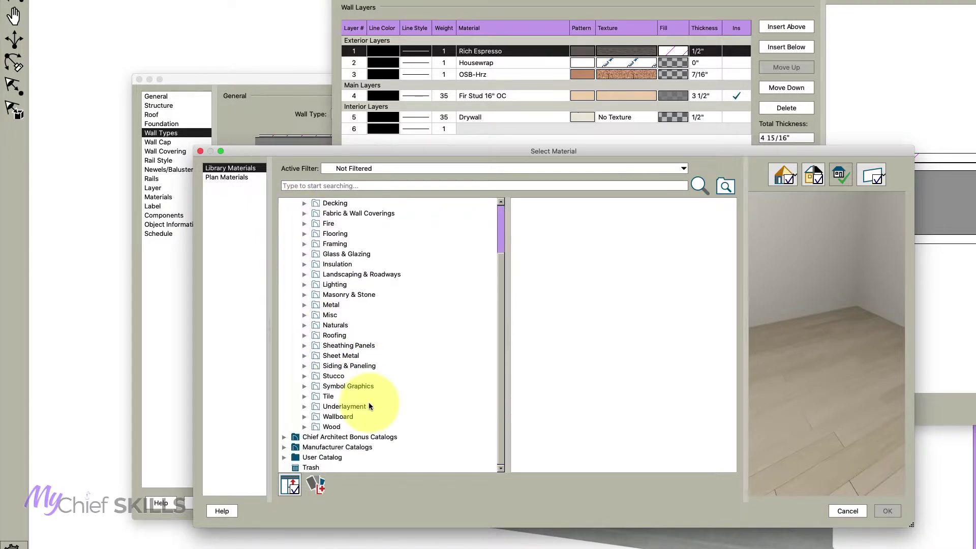
left_click(304, 427)
scroll(376, 413, "down", 5)
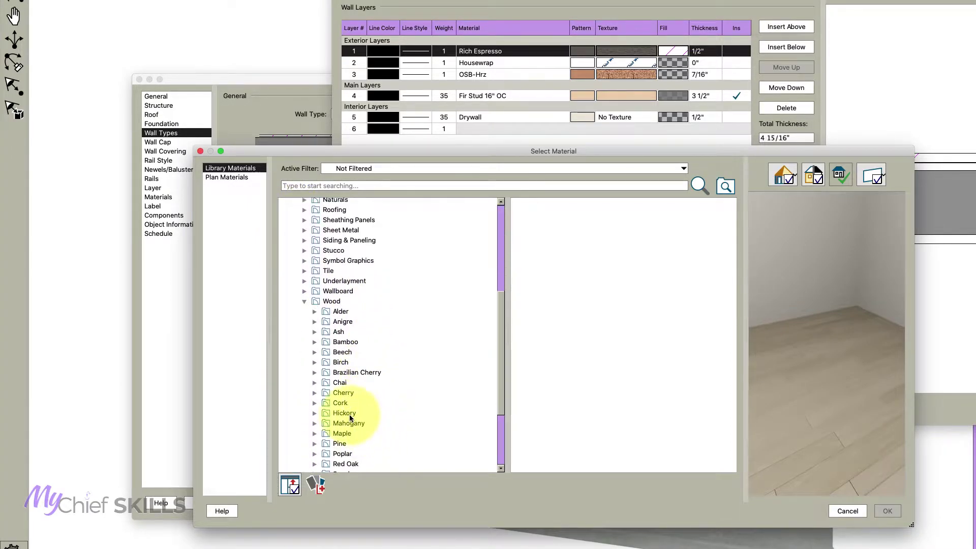
left_click(349, 415)
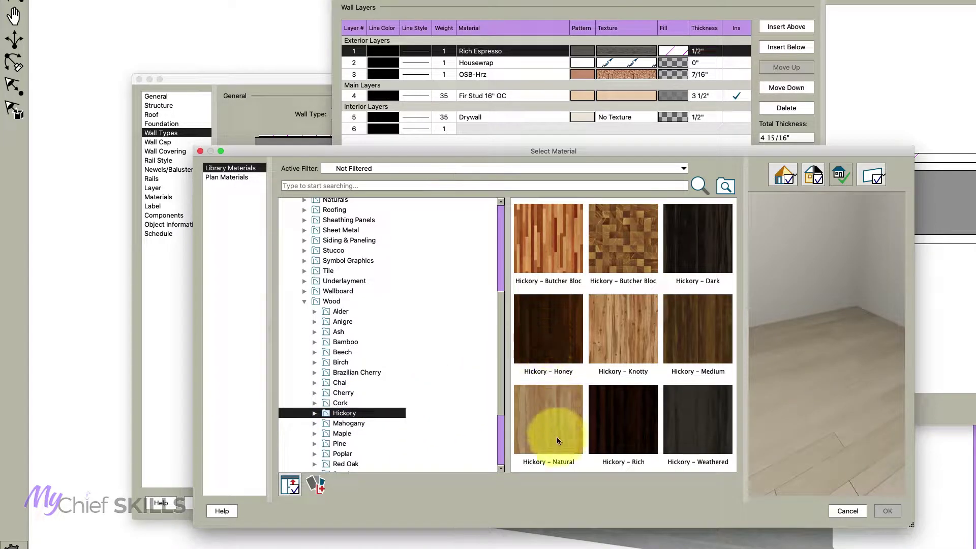
left_click(626, 337)
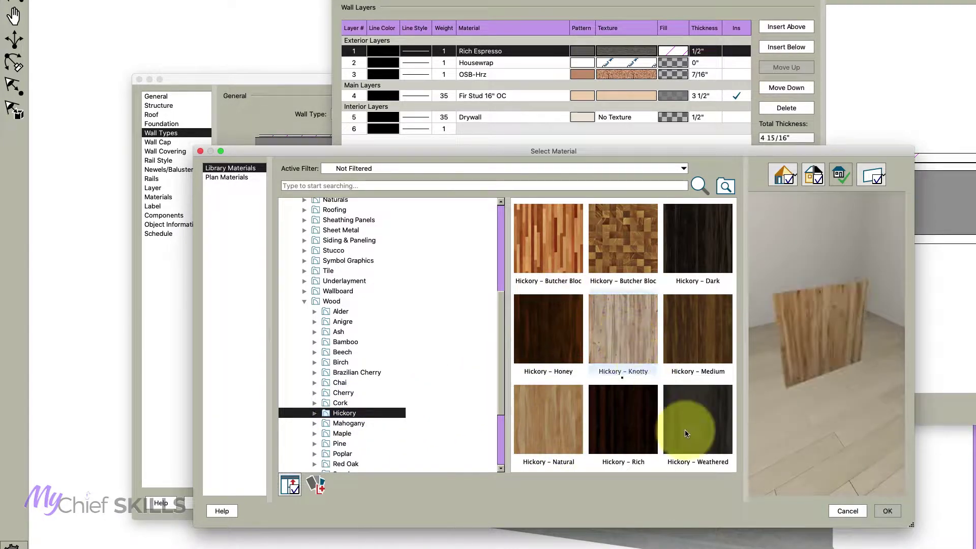
left_click(888, 511)
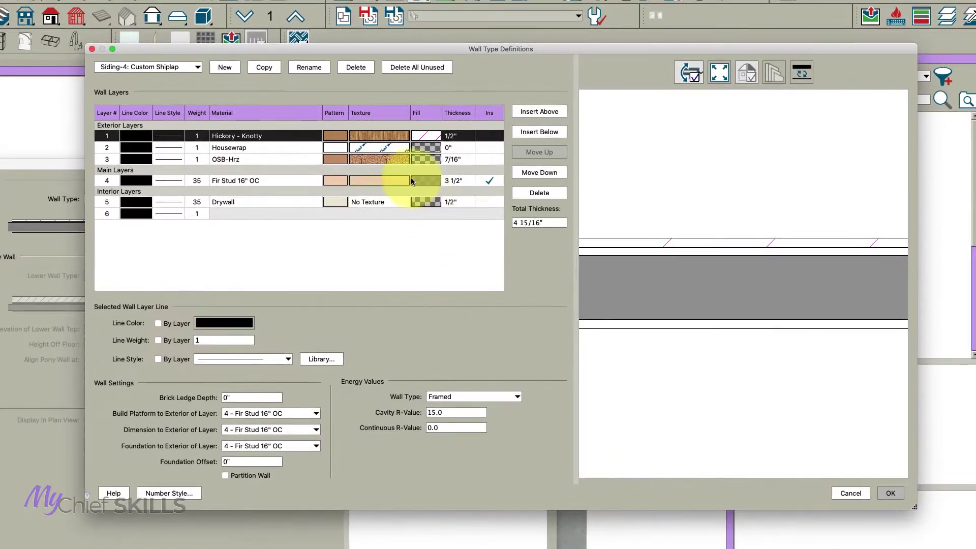
Set the Hickory - Knotty layer's thickness to 0.75" and apply the wall type to the wall with the door.
left_click(459, 137)
type(".75")
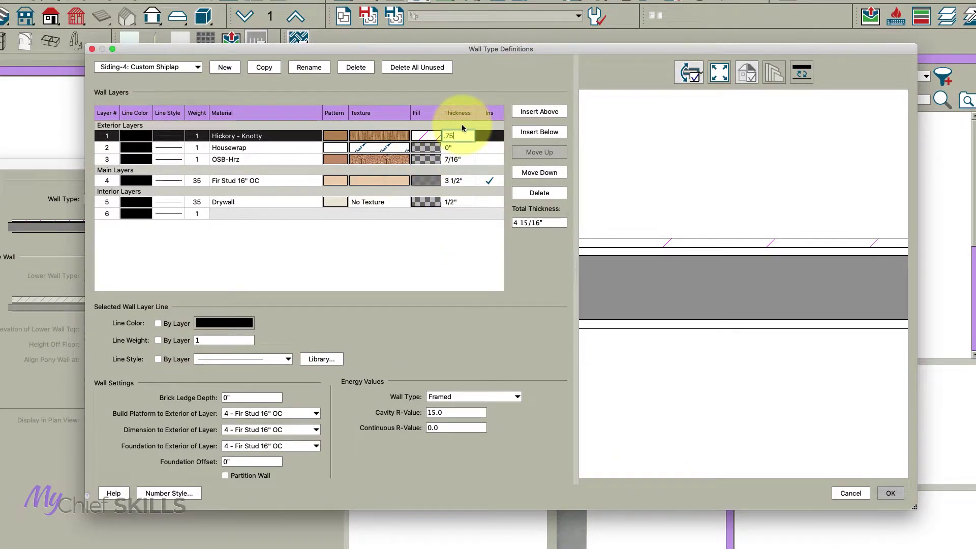
key("Return")
left_click(889, 493)
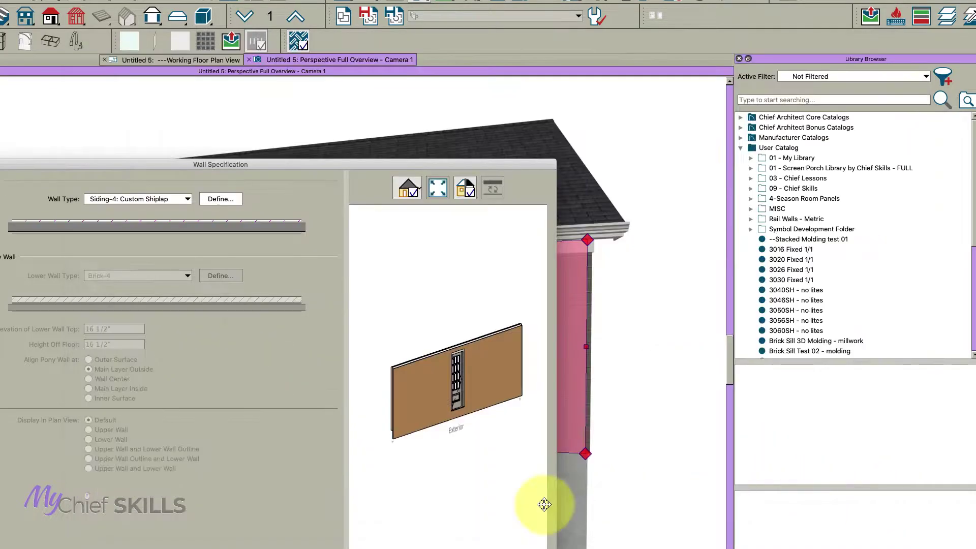
left_click(545, 505)
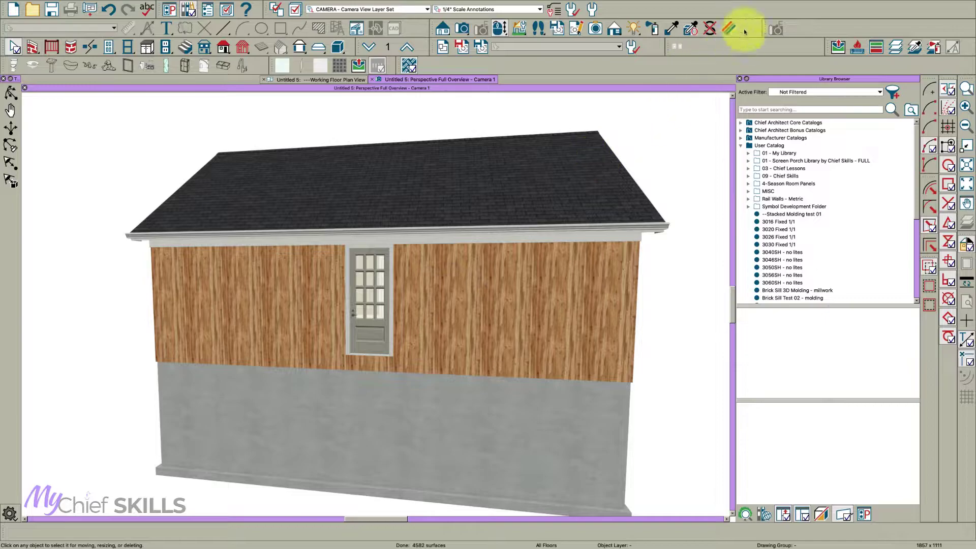
For the door wall's exterior surface, copy the plan material Hickory - Knotty and name the copy "Hickory - Knotty: Siding-90".
left_click(729, 29)
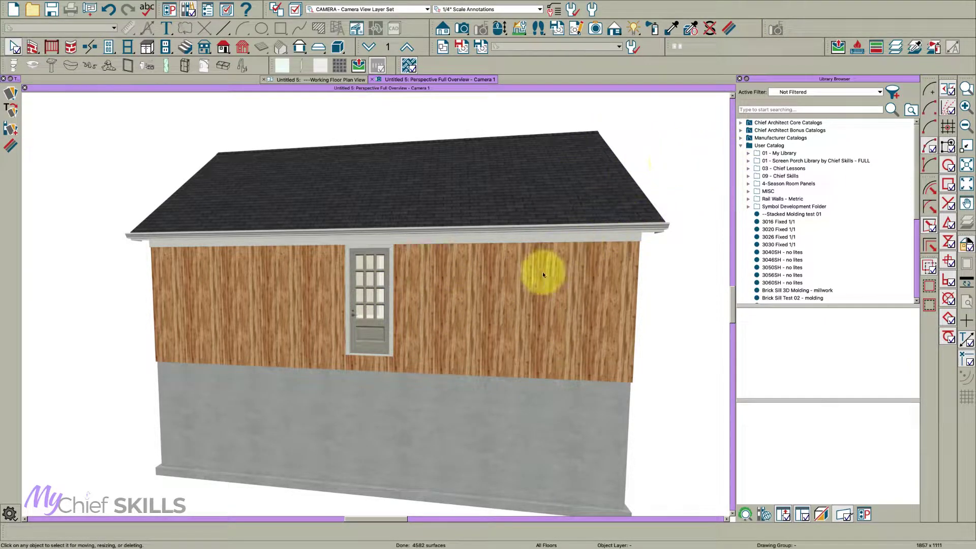
left_click(519, 295)
double_click(519, 293)
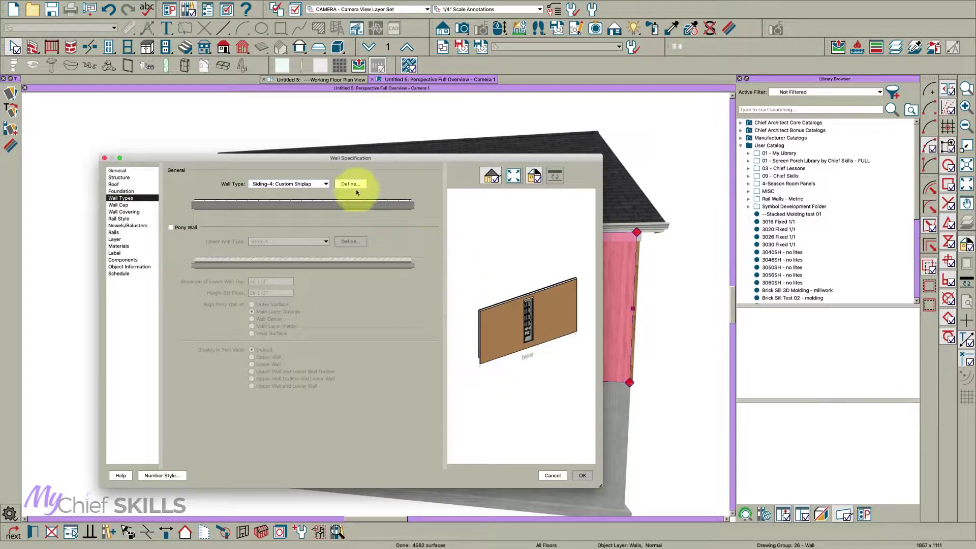
left_click(135, 246)
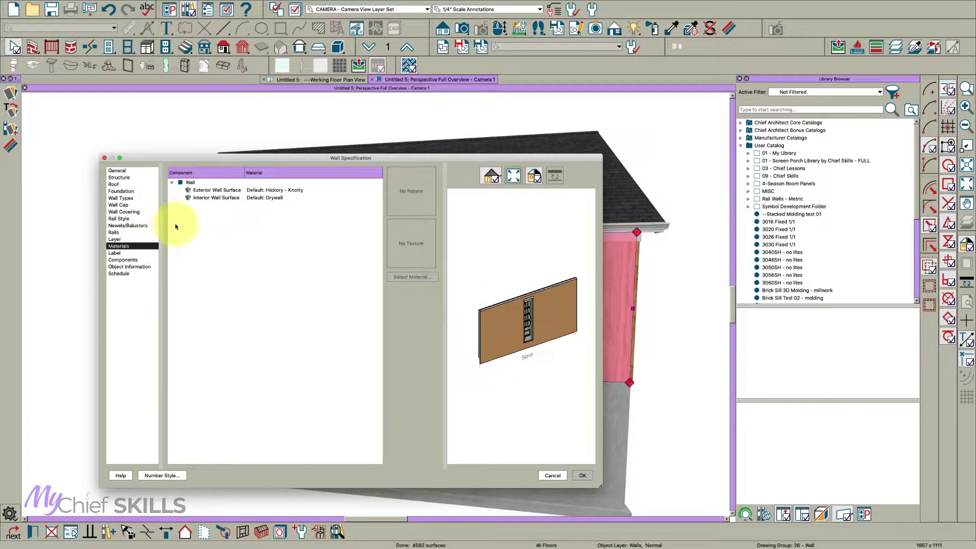
left_click(266, 190)
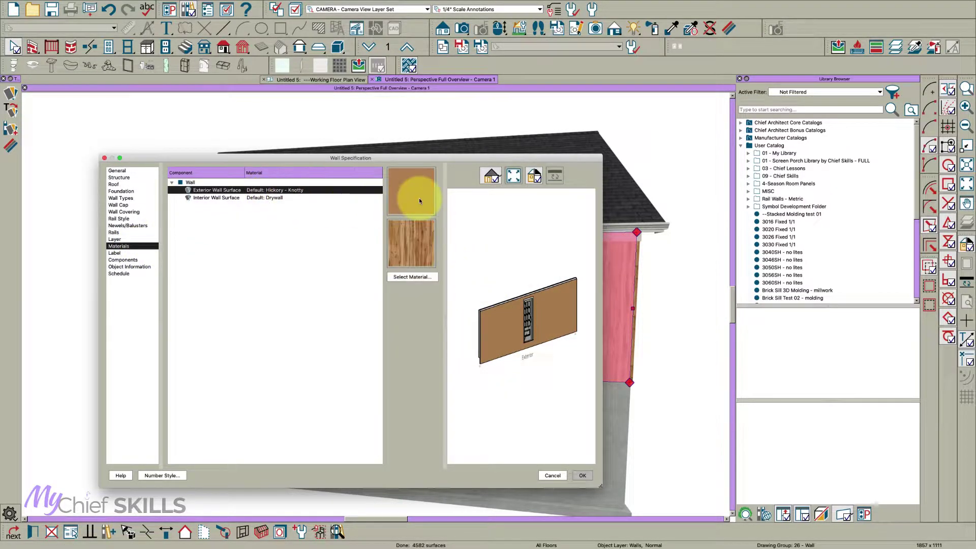
left_click(402, 279)
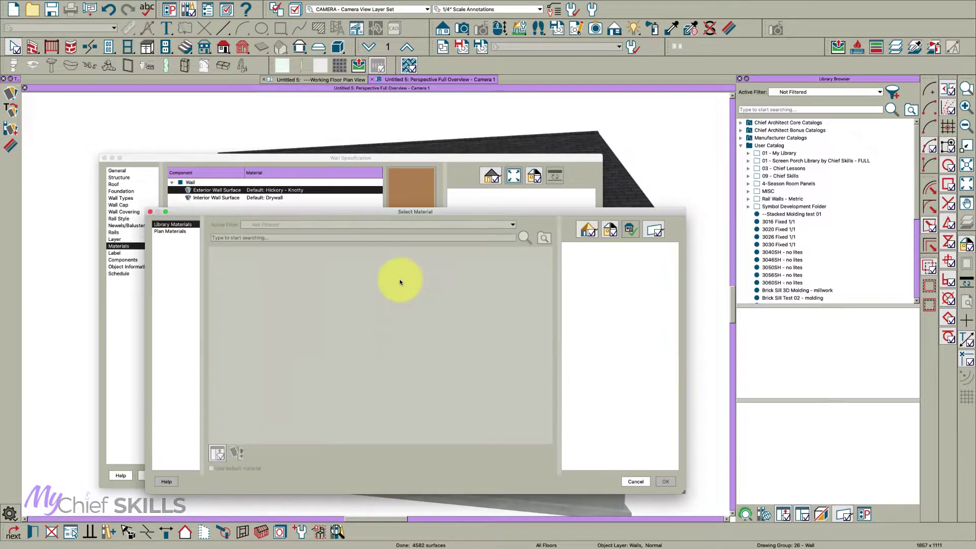
left_click(172, 232)
left_click(232, 352)
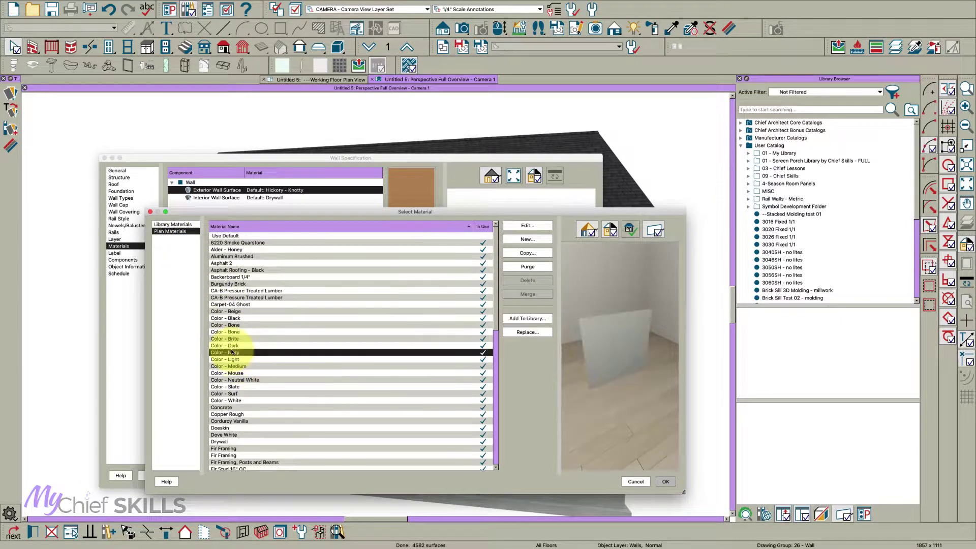
key("h")
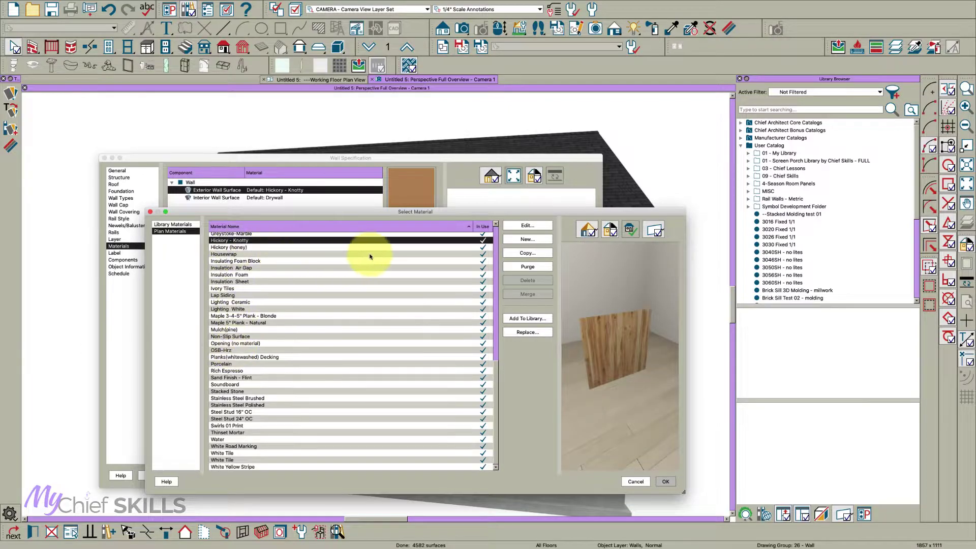
left_click(529, 256)
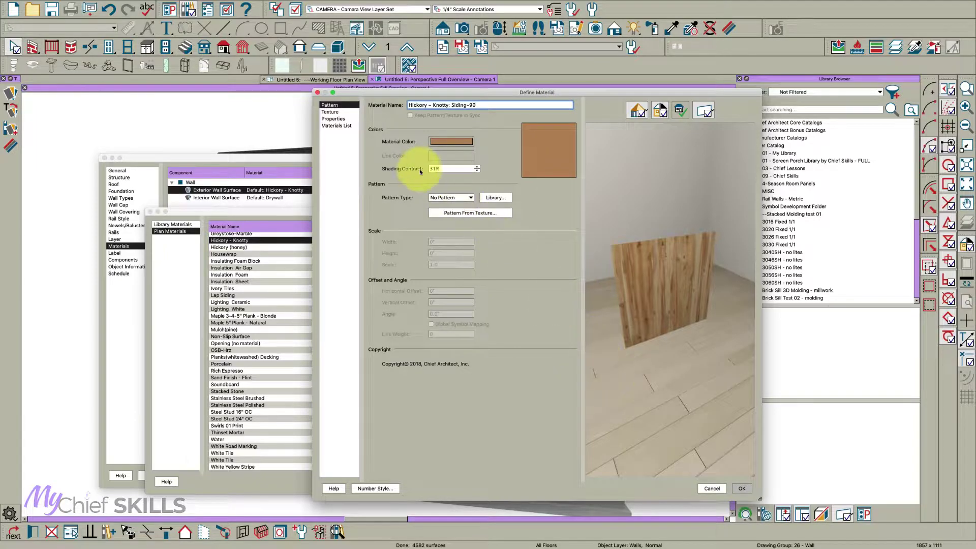
Set the copied material's texture angle to 90° and apply it to the door wall's exterior surface.
left_click(332, 111)
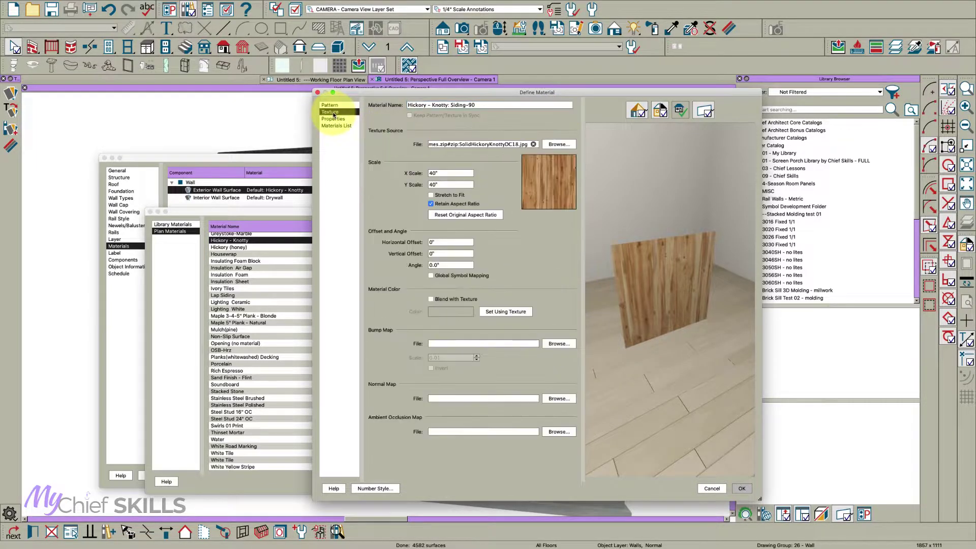
left_click(448, 265)
type("90")
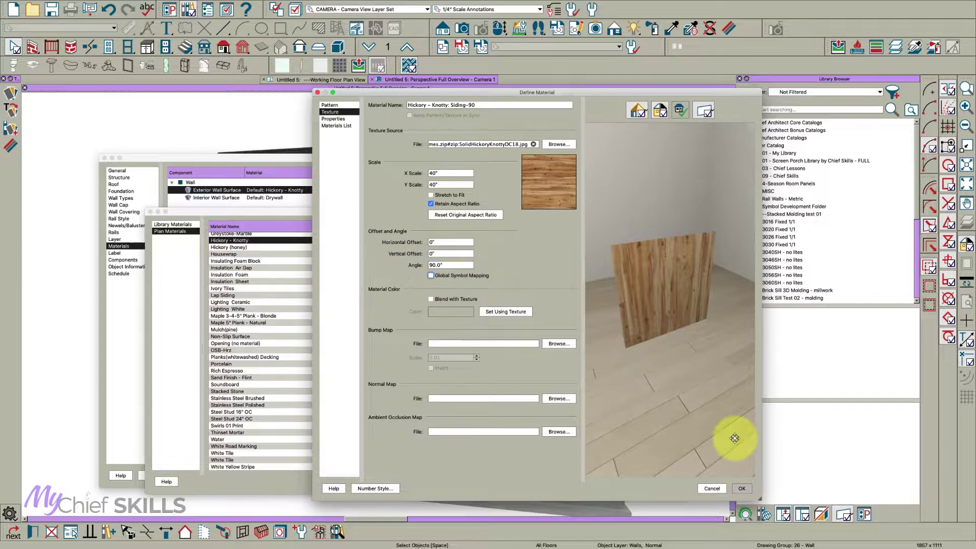
left_click(742, 488)
left_click(665, 481)
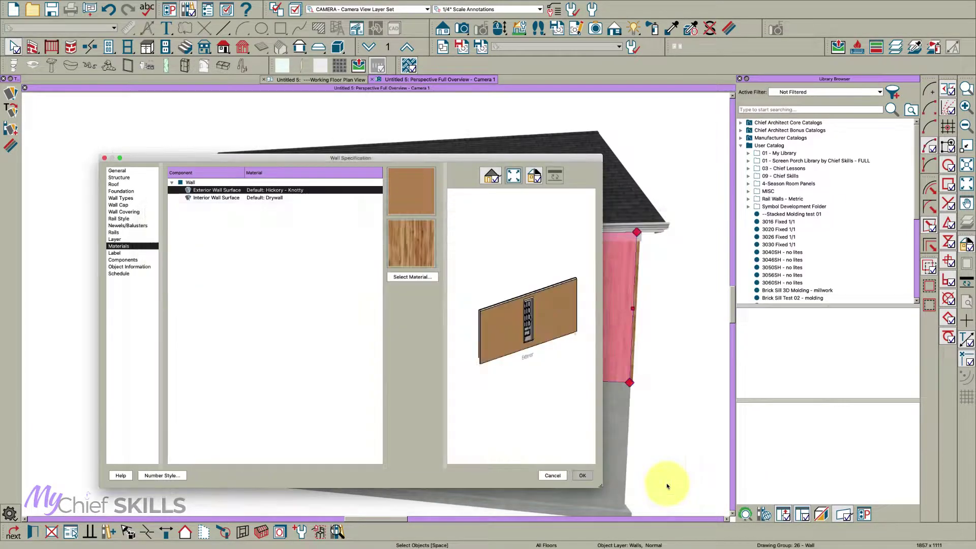
left_click(583, 476)
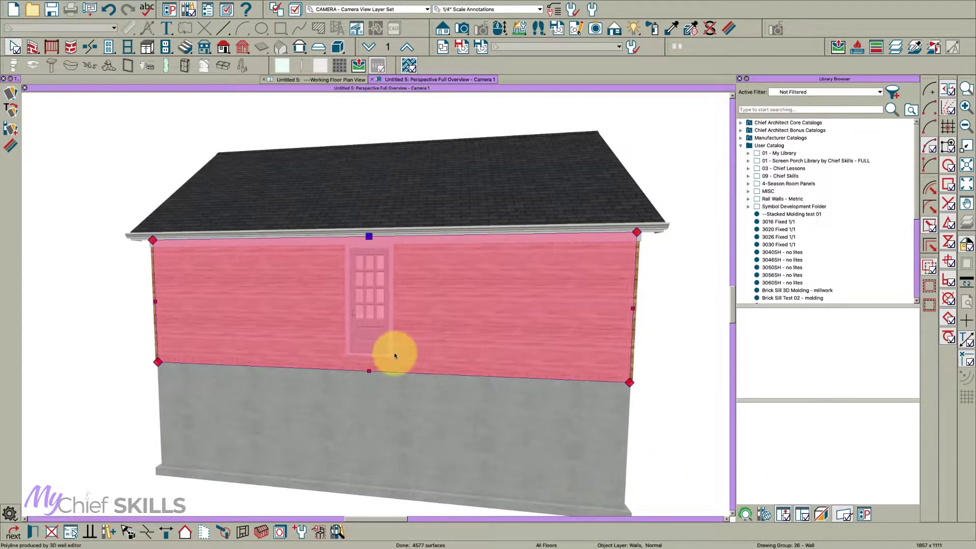
Change the gable-end wall with the window to the wall type Siding-4: Custom Shiplap.
left_click_drag(322, 335, 407, 331)
key("space")
left_click(320, 331)
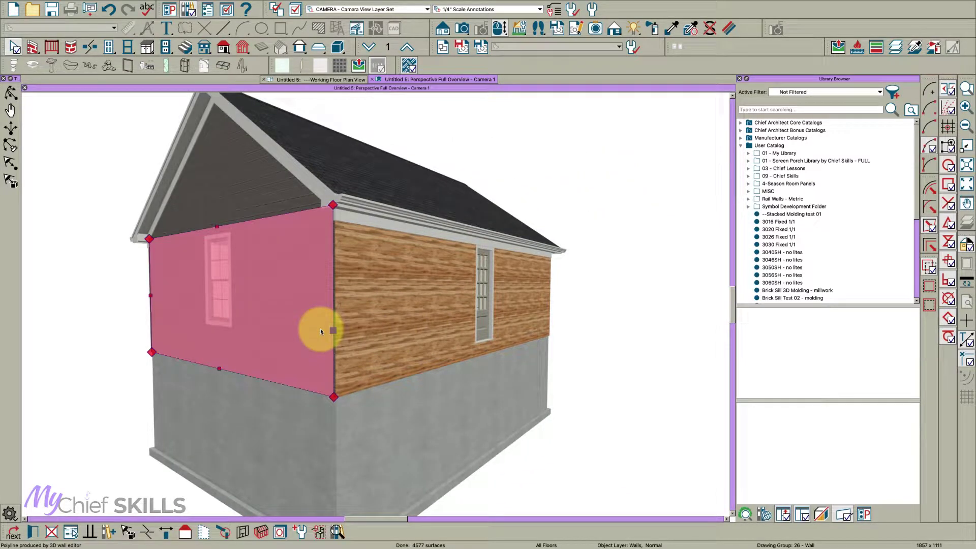
double_click(321, 332)
left_click(136, 198)
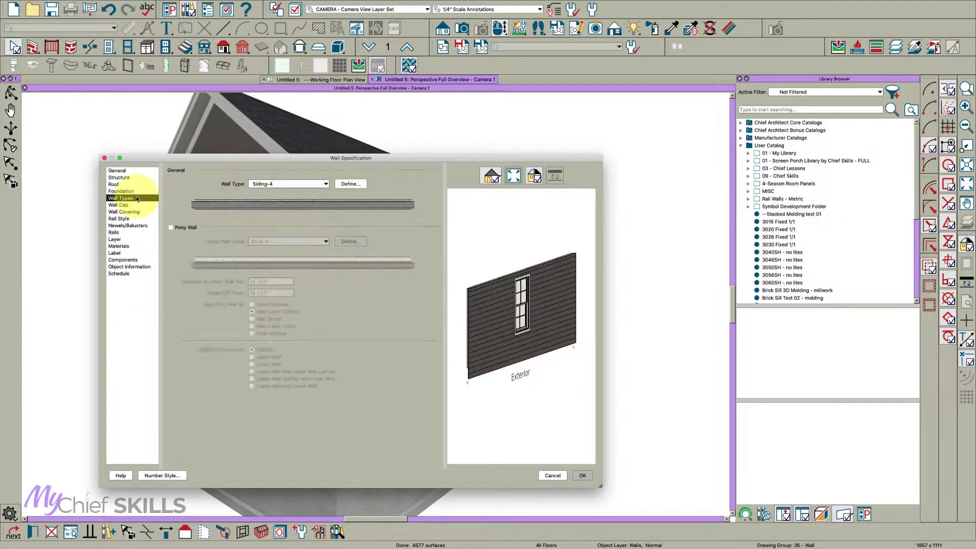
left_click(315, 184)
left_click(314, 217)
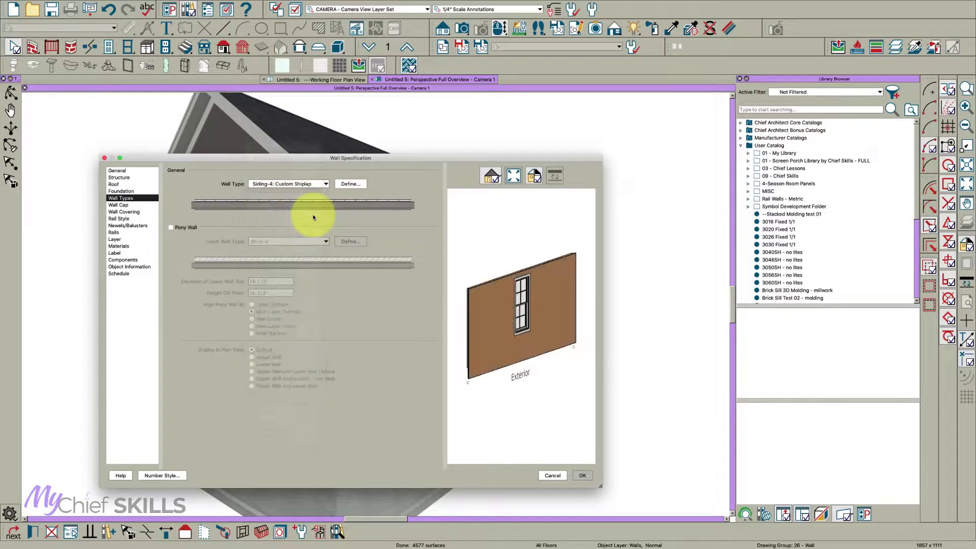
left_click(583, 476)
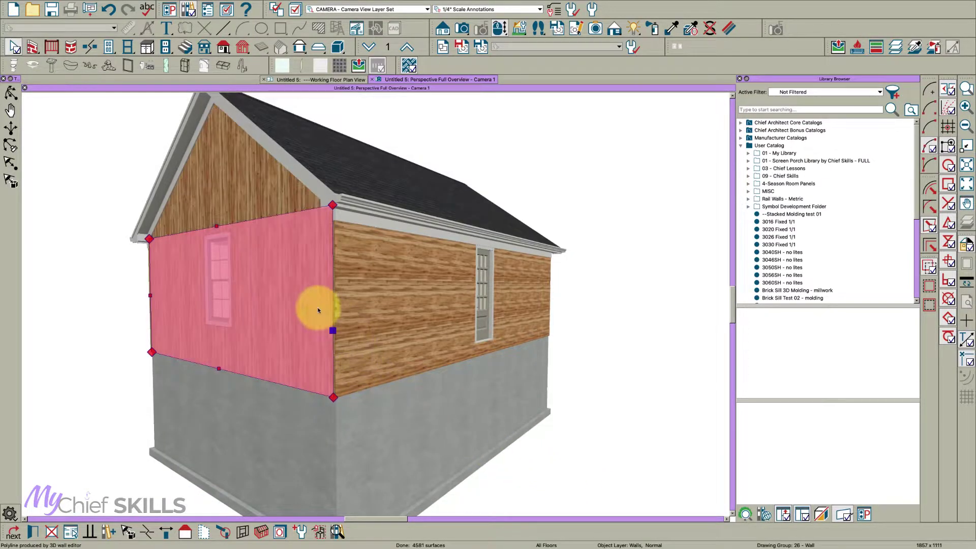
key("Escape")
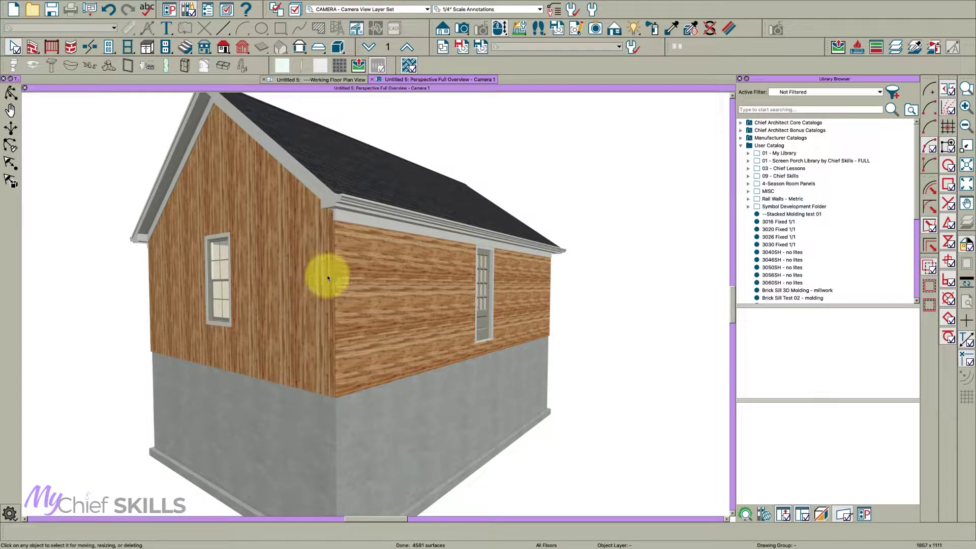
In the Siding-4: Custom Shiplap wall type, set exterior layer 1's material to Hickory - Knotty: Siding-90.
double_click(297, 291)
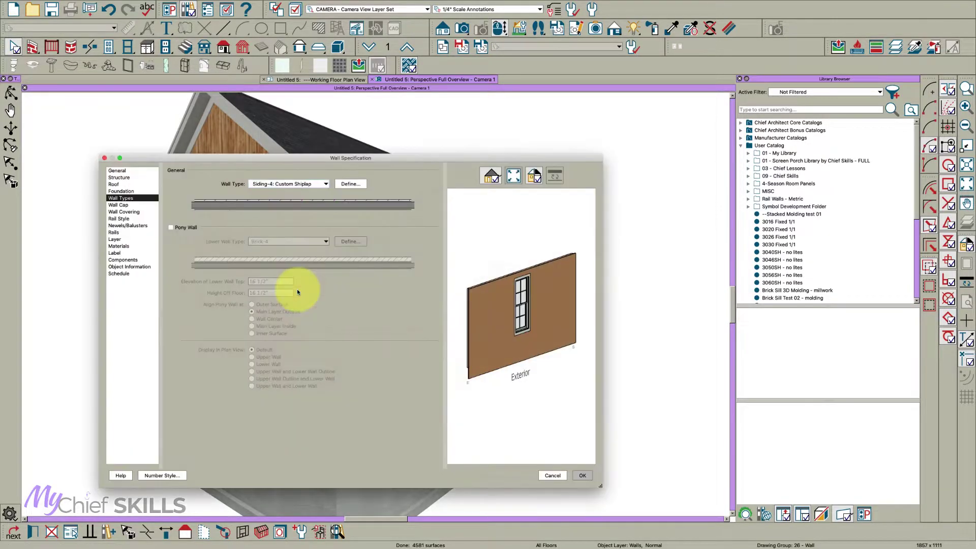
left_click(351, 184)
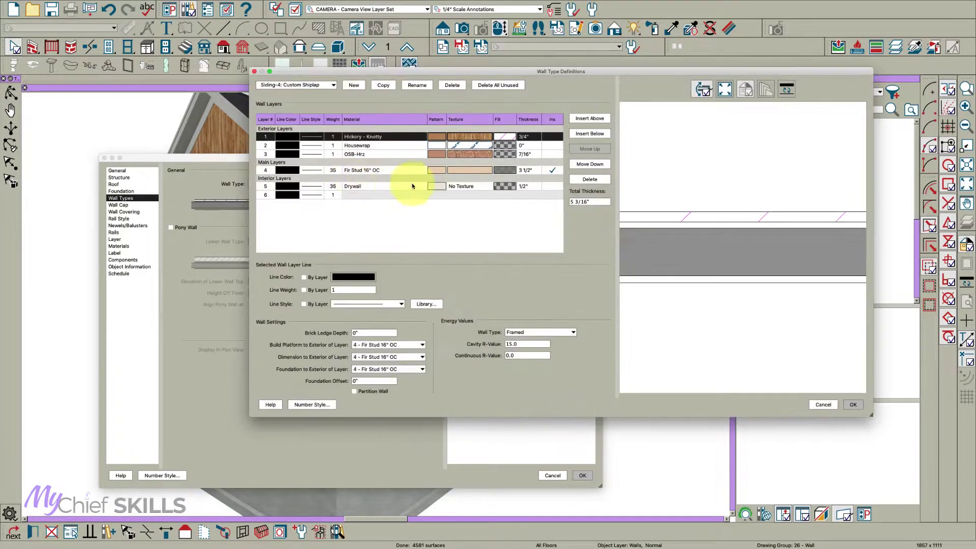
left_click(463, 137)
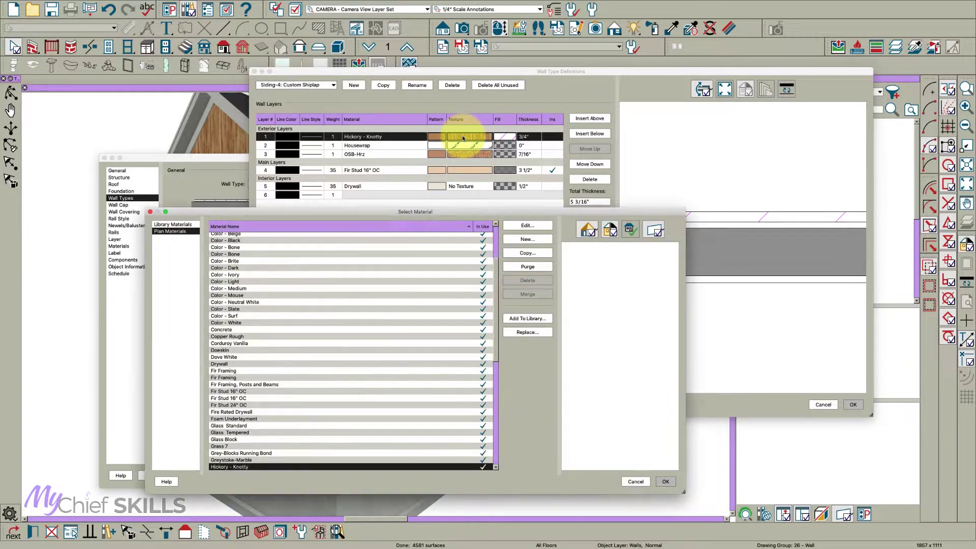
scroll(275, 458, "down", 2)
left_click(277, 451)
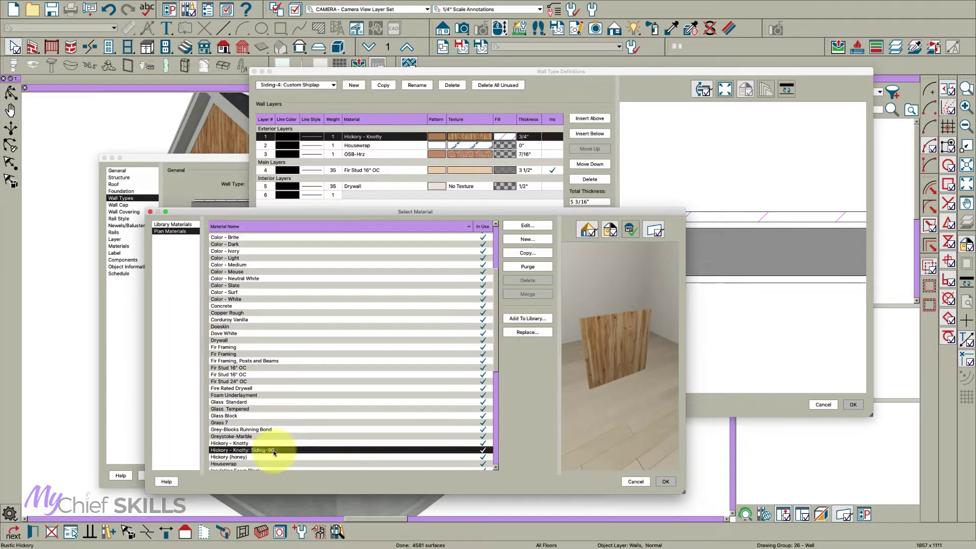
left_click(666, 481)
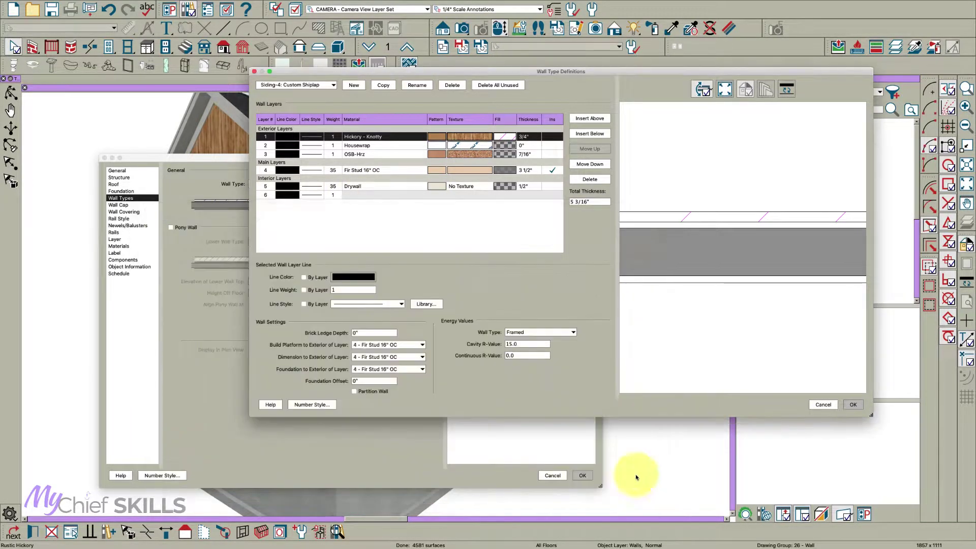
Accept the Siding-4: Custom Shiplap definition for the gable-end wall and examine the siding on the door wall in the camera view.
left_click(853, 405)
left_click(588, 480)
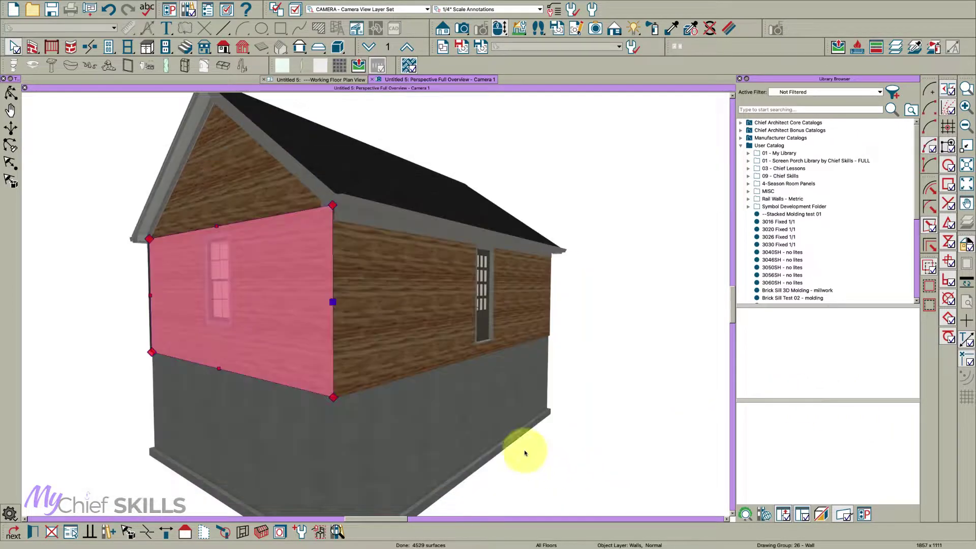
left_click(525, 453)
key("o")
left_click_drag(401, 308, 356, 312)
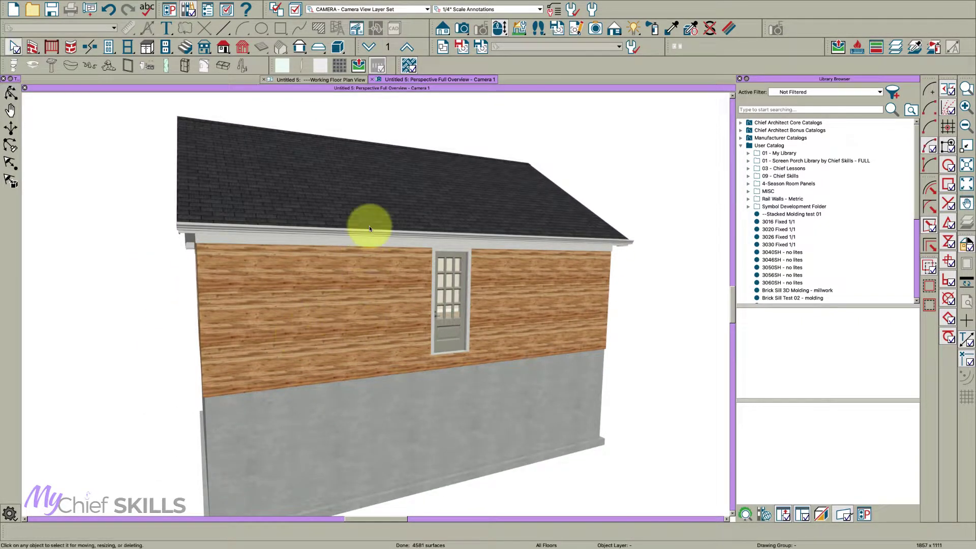
From the floor plan, create a cross section/elevation view looking at the exterior of the door wall.
left_click(347, 79)
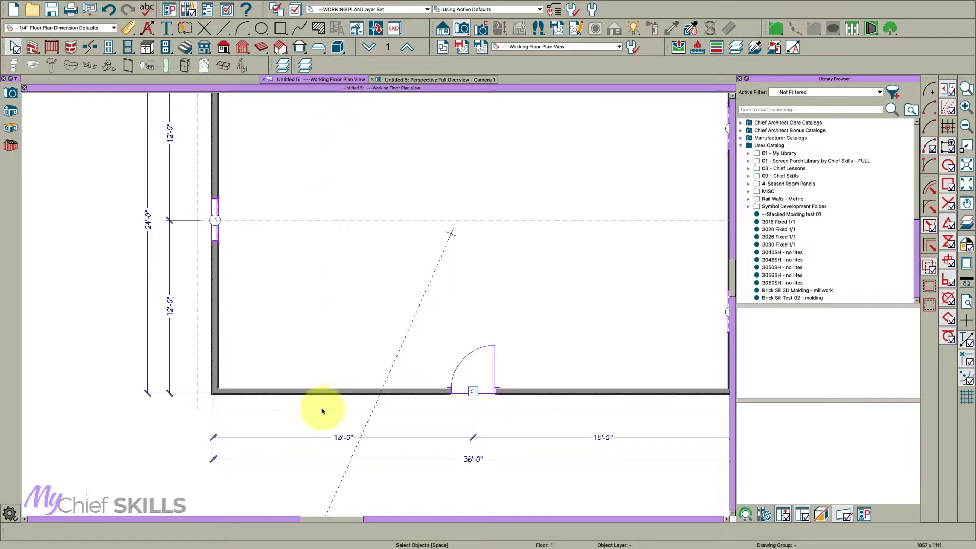
scroll(320, 409, "up", 3)
key("s")
key("e")
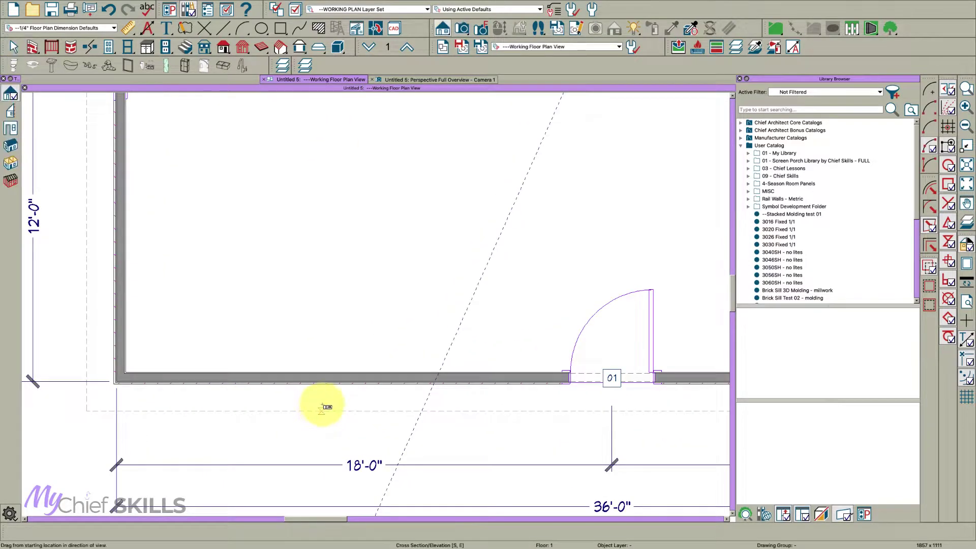
scroll(330, 403, "up", 1)
left_click_drag(345, 403, 349, 355)
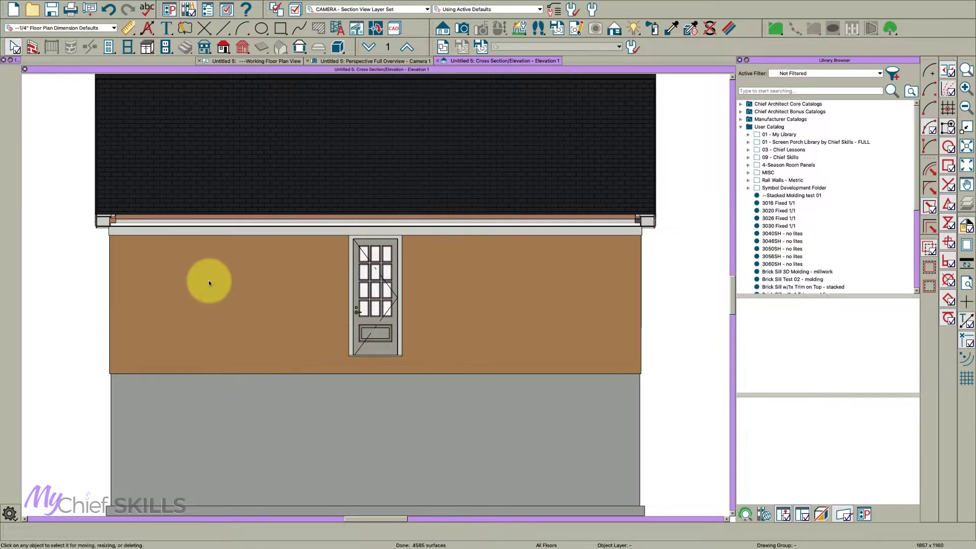
Create a CAD detail from the elevation and draw a box about 23'-8" long from the wall's right edge across its lower part.
left_click(375, 28)
scroll(600, 382, "up", 2)
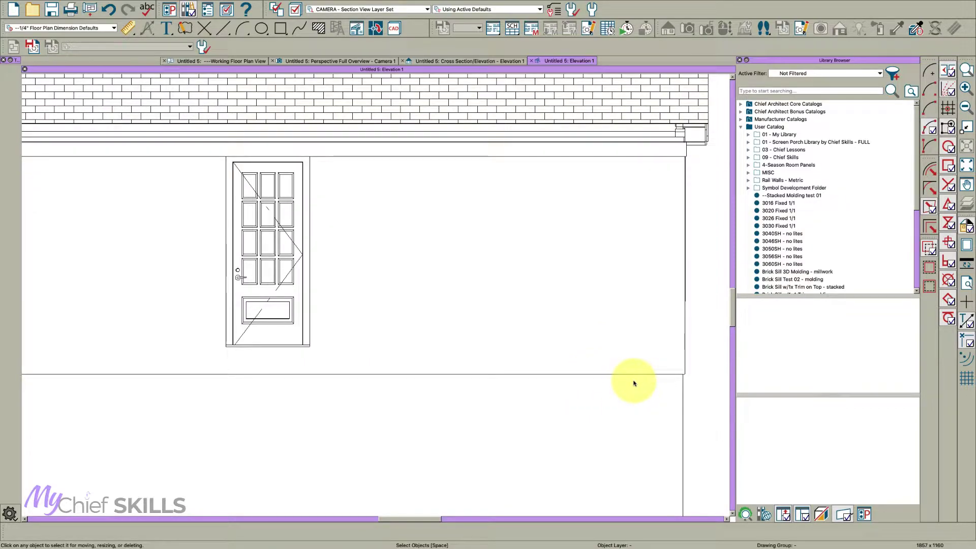
key("1")
key("2")
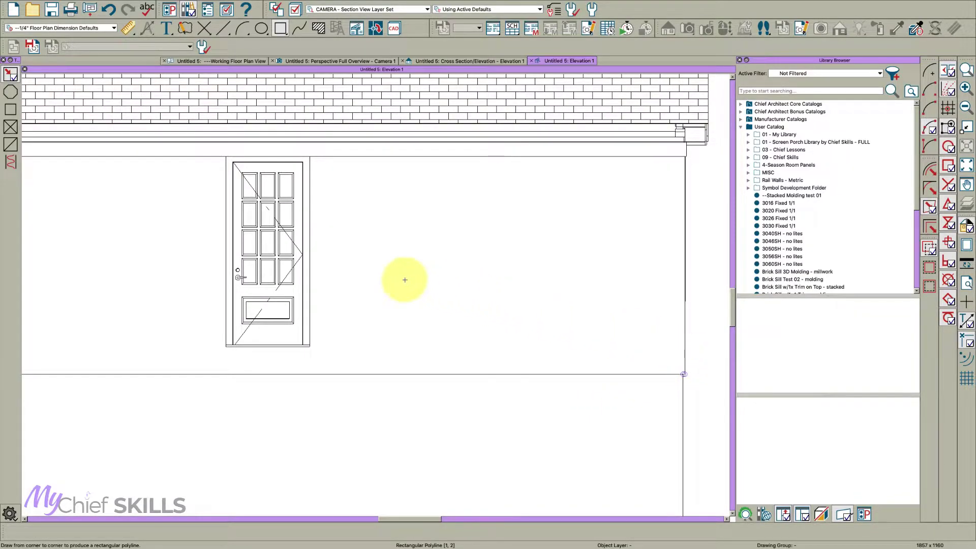
left_click(10, 110)
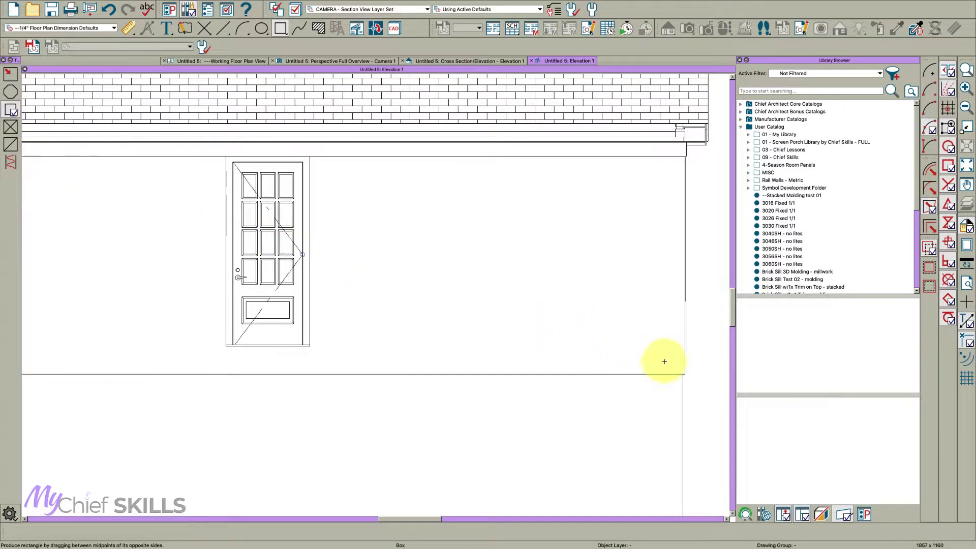
left_click_drag(682, 362, 137, 333)
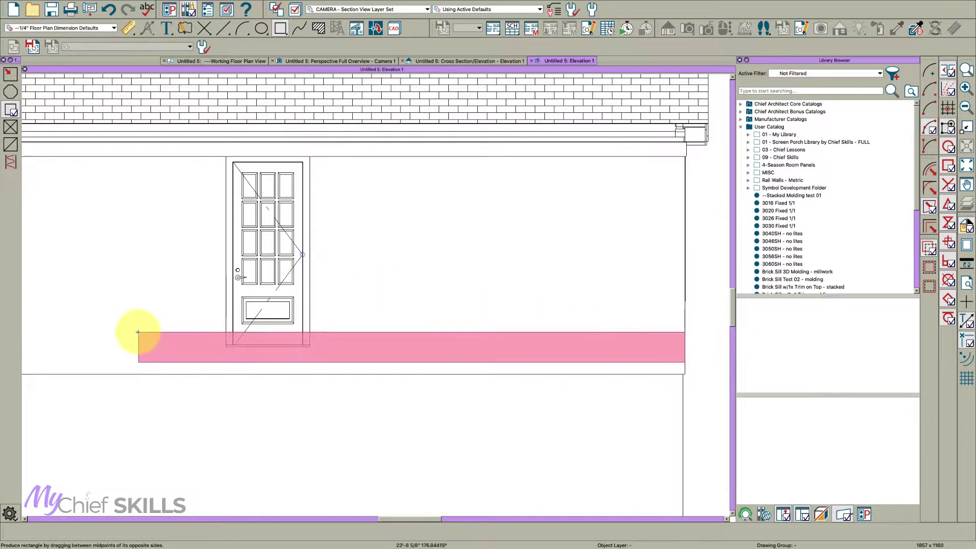
Stretch the box's left edge to the wall's left corner so the box spans the full wall width.
scroll(614, 355, "down", 2)
left_click(328, 355)
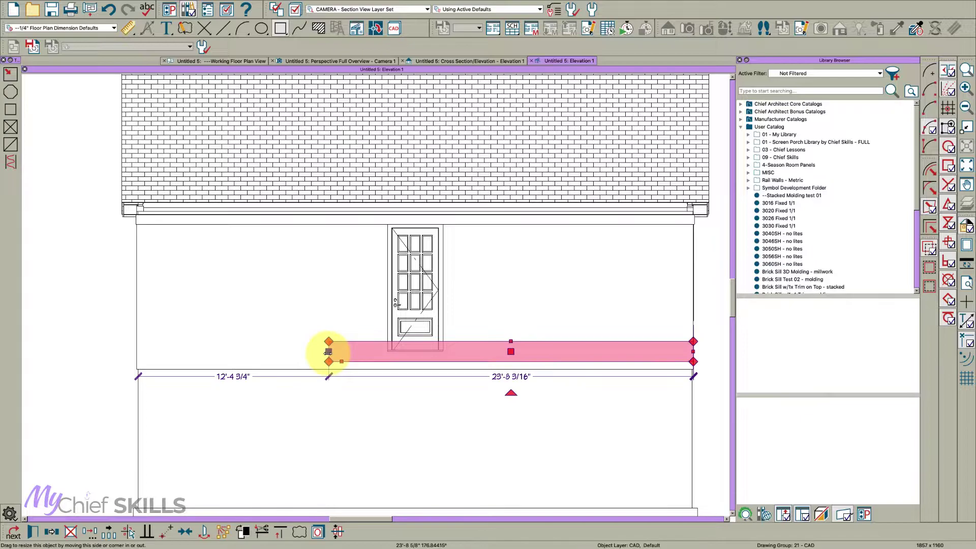
left_click_drag(327, 351, 136, 351)
scroll(181, 352, "up", 1)
scroll(181, 352, "up", 1)
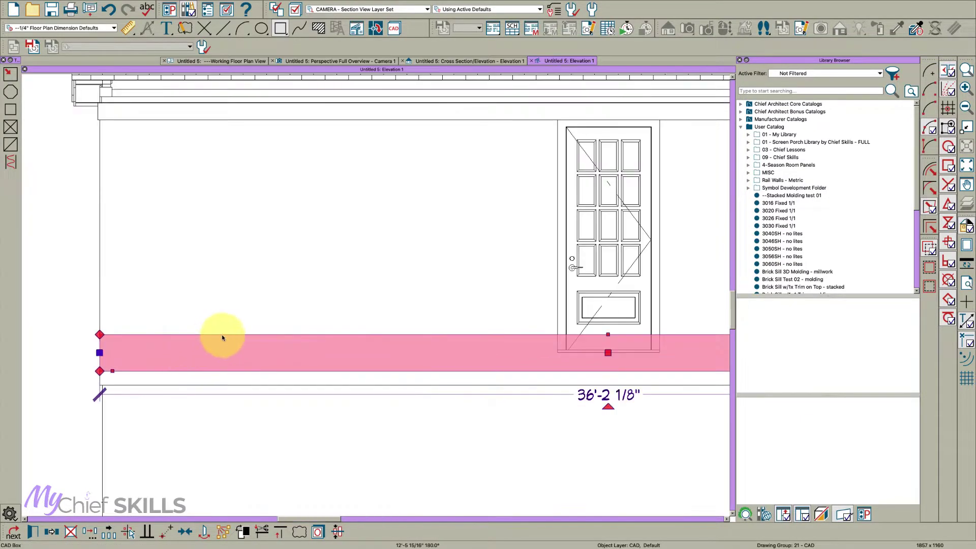
Set the box's height to 3/4" by adjusting its upper edge, making a thin horizontal strip.
left_click(222, 334)
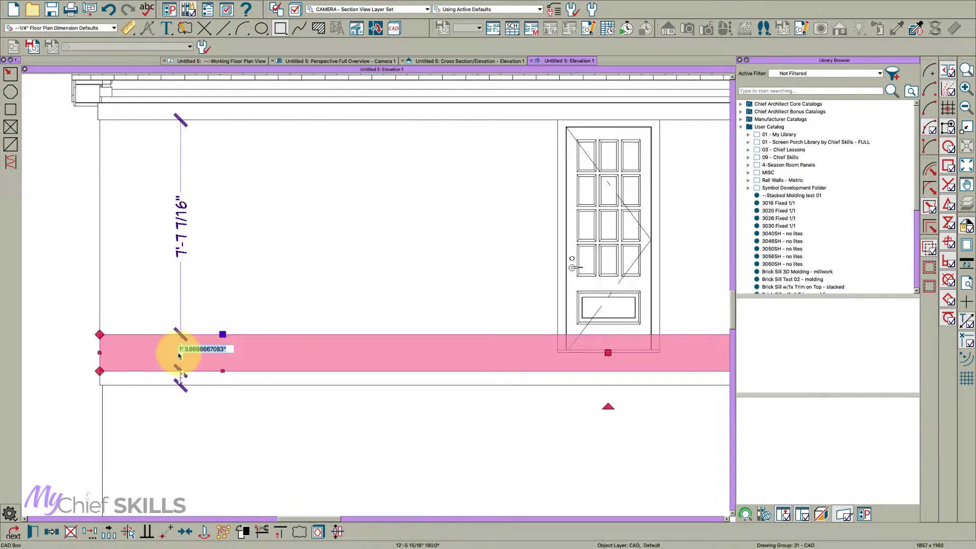
left_click(179, 356)
type("1")
key("Return")
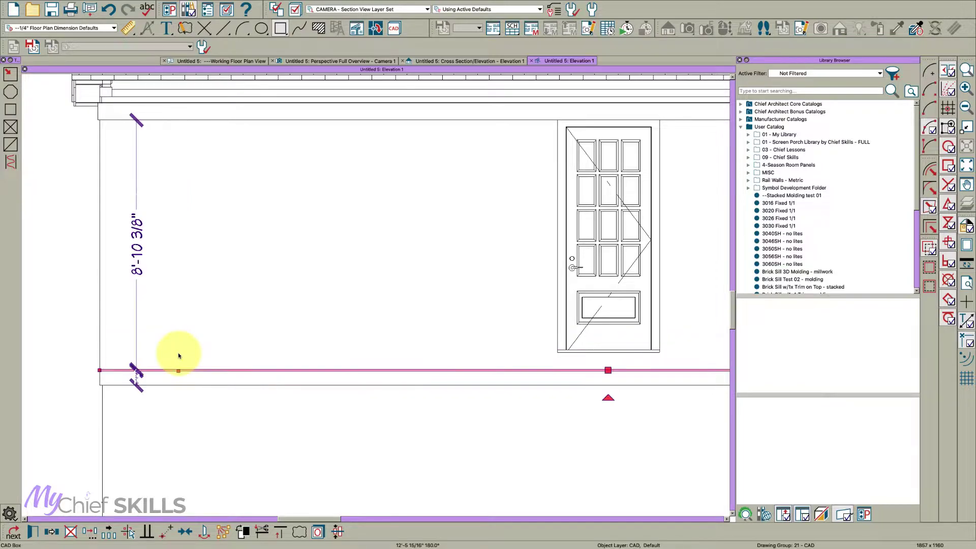
Move the thin strip so its lower edge is 4" above the bottom of the wall siding.
key("Escape")
scroll(136, 376, "up", 2)
left_click(140, 367)
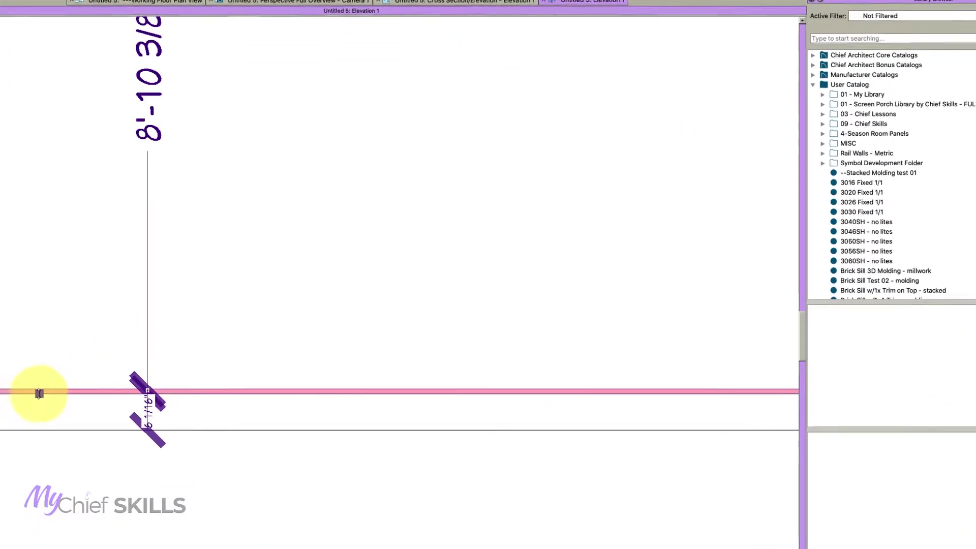
scroll(39, 393, "up", 2)
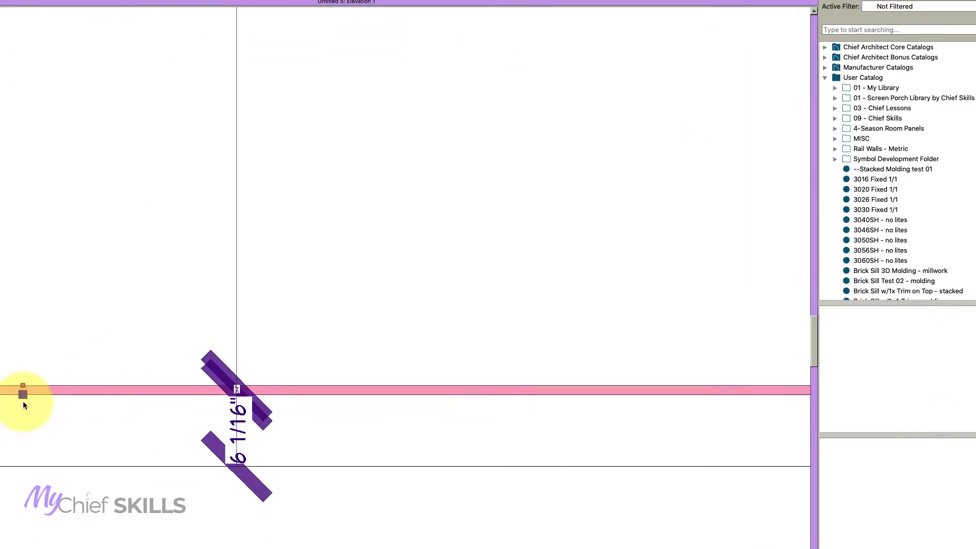
left_click(243, 442)
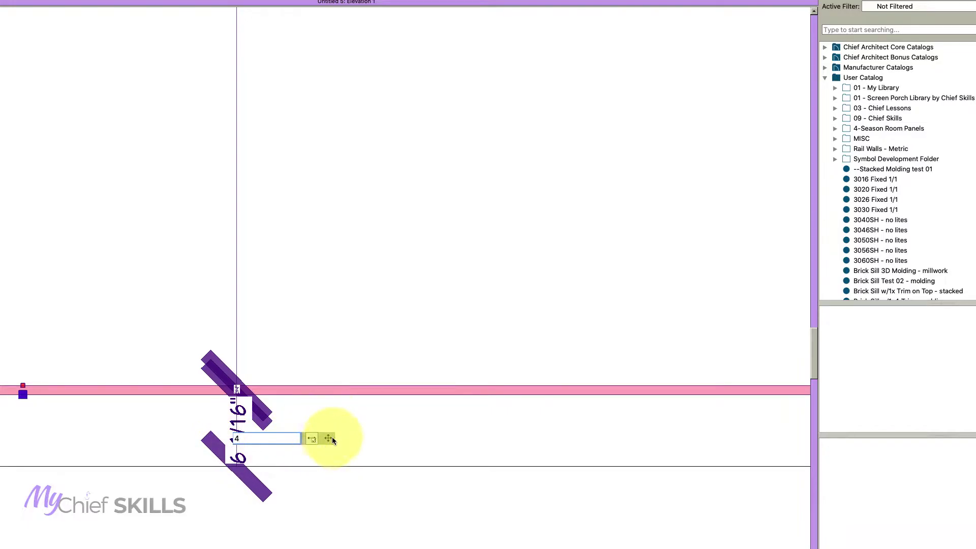
key("Return")
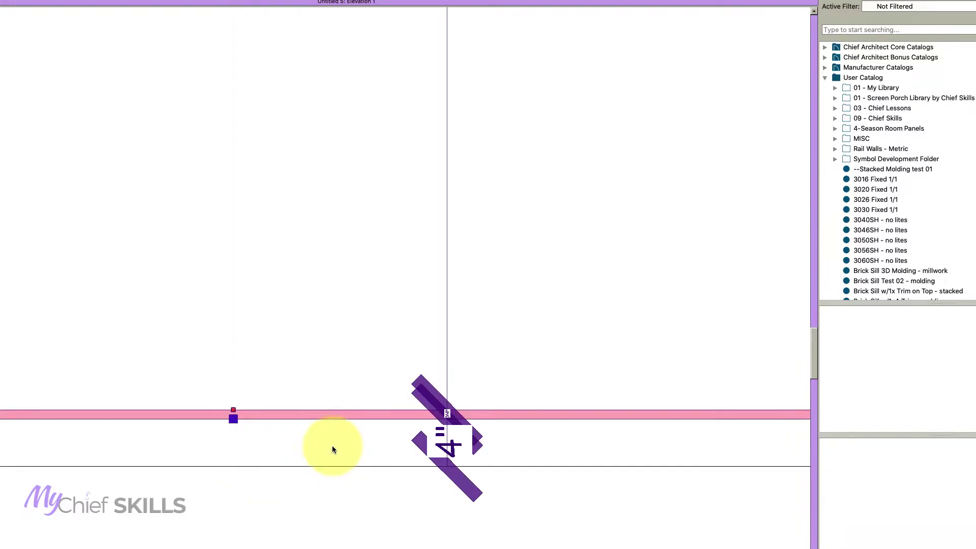
left_click(332, 446)
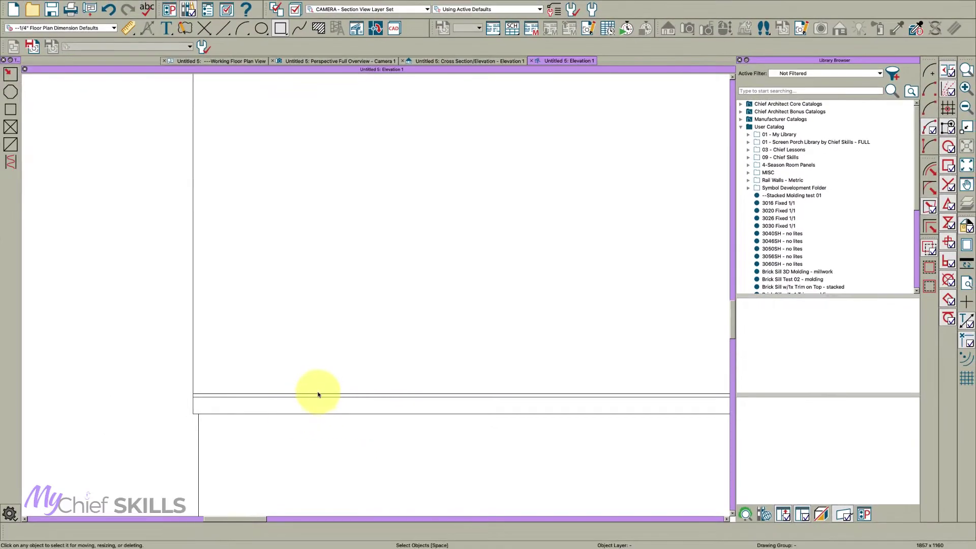
Copy the strip, paste it in place in the cross section/elevation view and convert it to a material region.
left_click(314, 401)
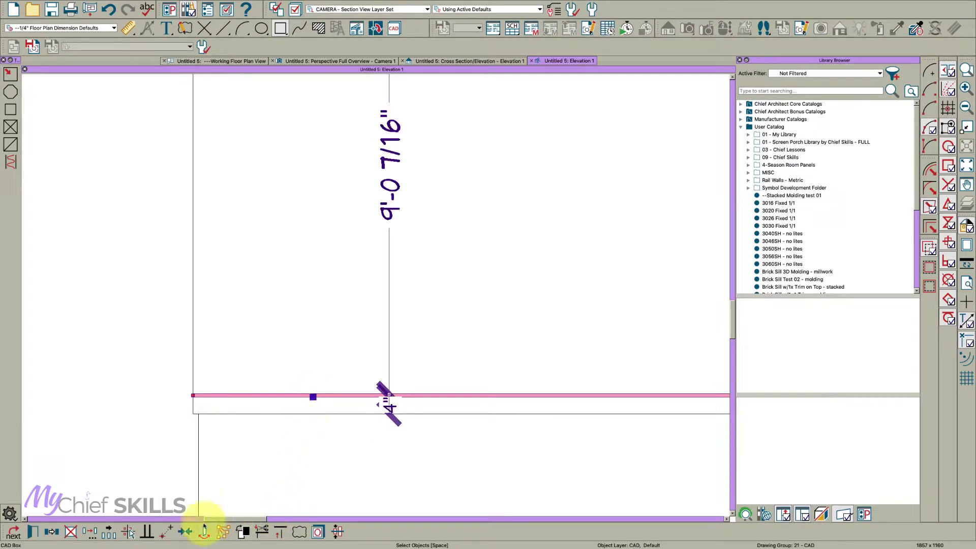
left_click(473, 62)
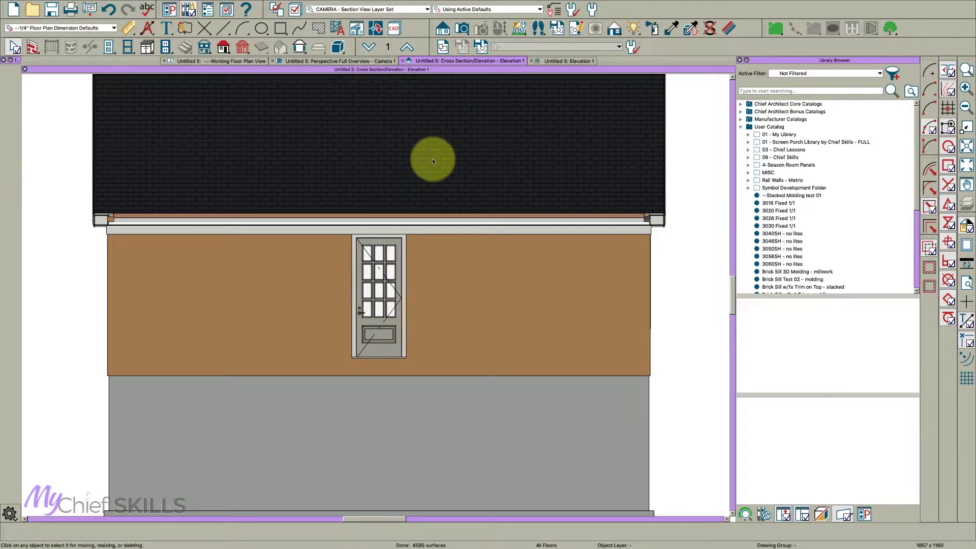
key("super+alt+v")
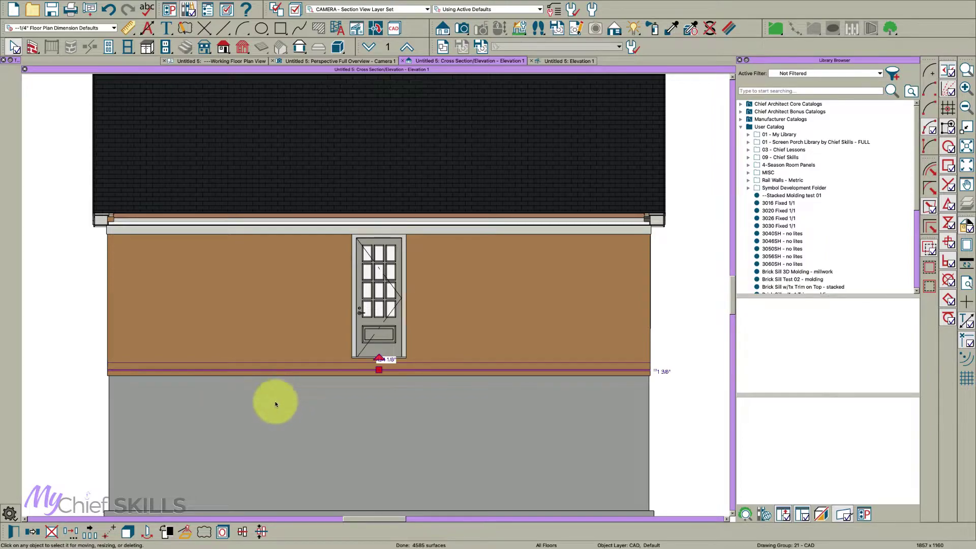
left_click(186, 532)
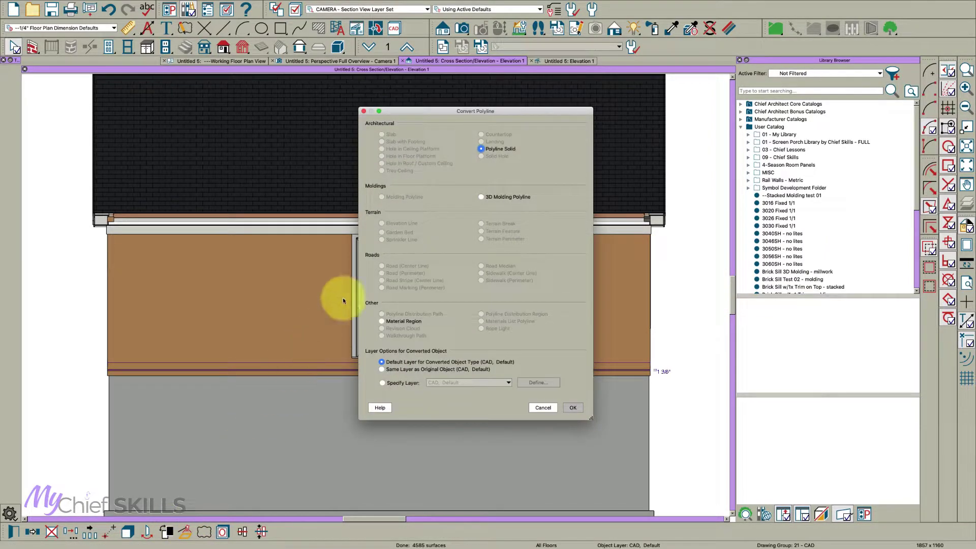
left_click(408, 322)
left_click(574, 408)
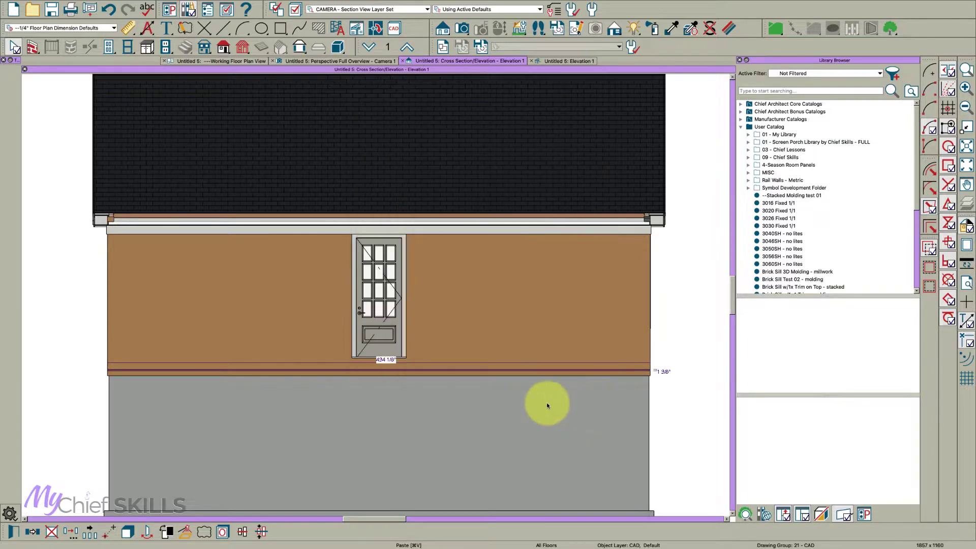
Delete the Thinset Mortar layer from the material region's layers.
left_click(440, 166)
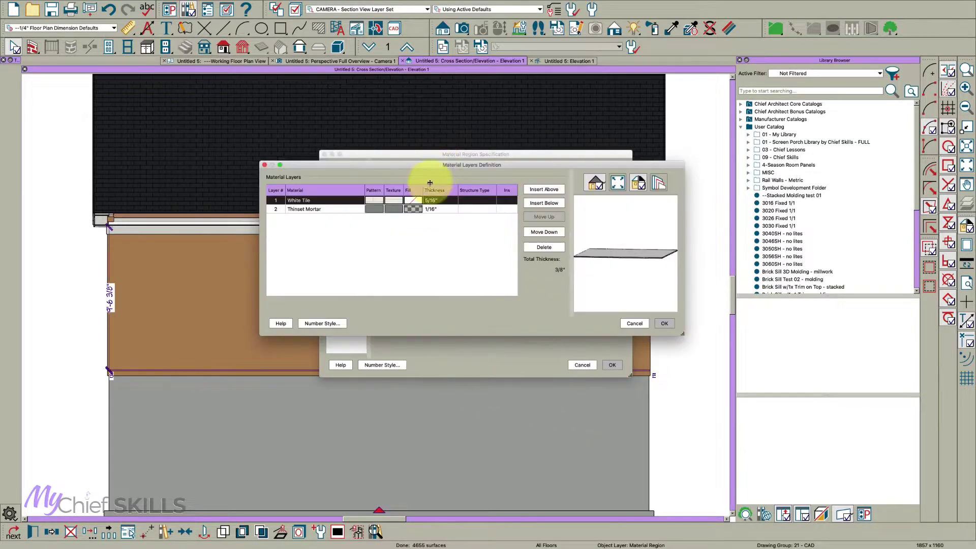
left_click(389, 208)
left_click(544, 247)
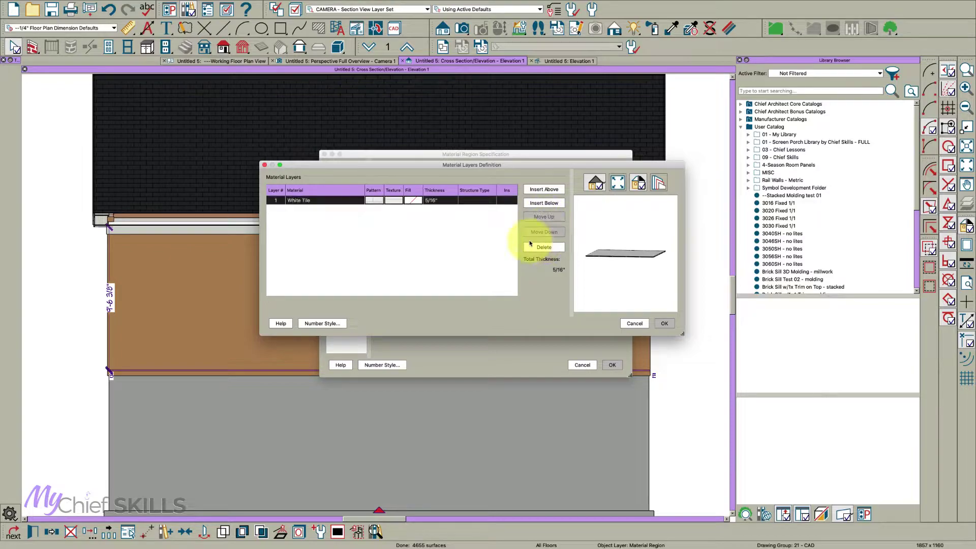
Change the material region's White Tile layer to the plan material Color - Black.
left_click(392, 201)
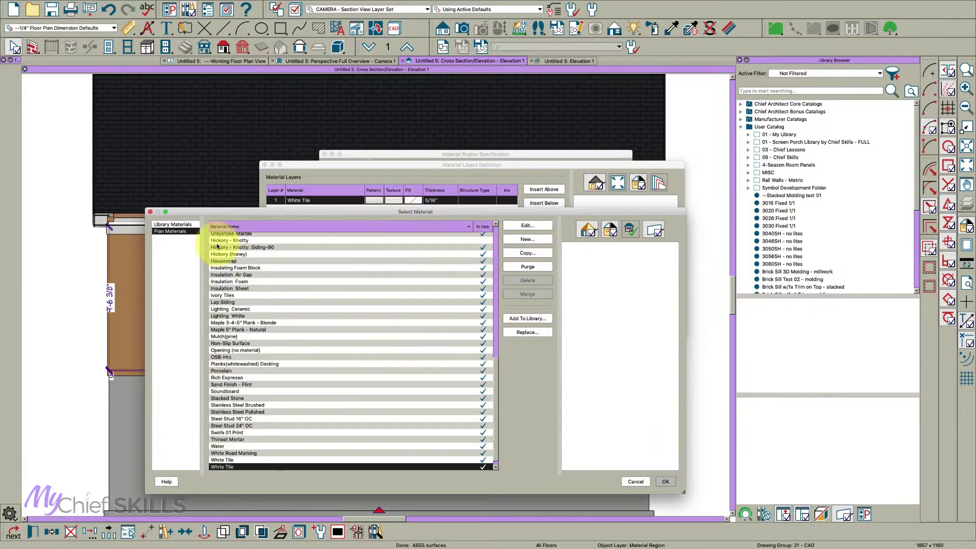
left_click(243, 249)
scroll(242, 251, "up", 1)
scroll(243, 253, "up", 10)
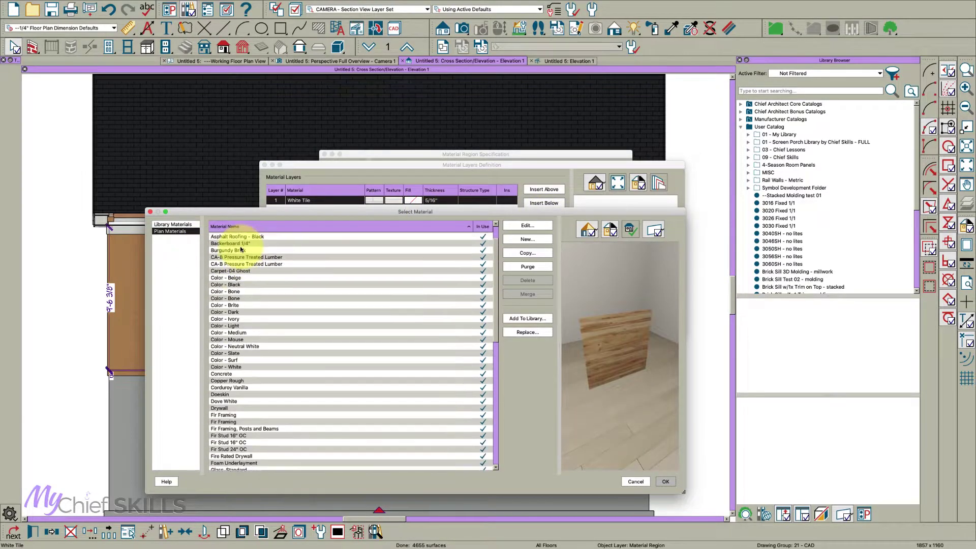
left_click(242, 306)
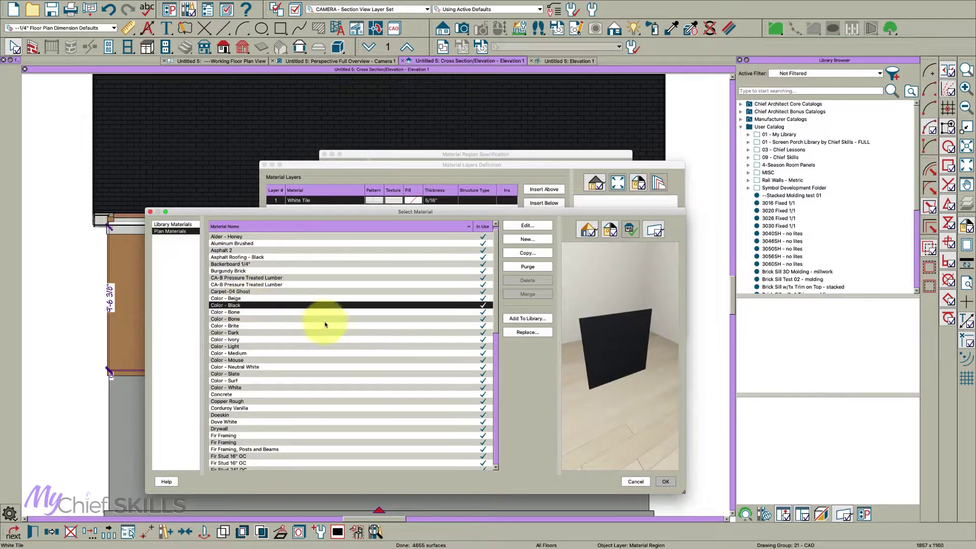
left_click(665, 481)
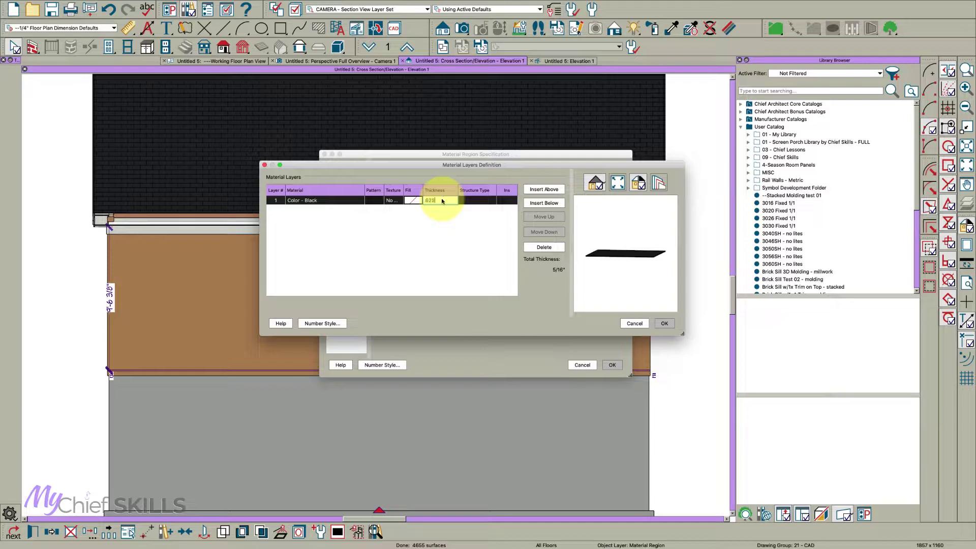
Set the black layer's thickness to 5/8" and apply the material region specification.
left_click(664, 324)
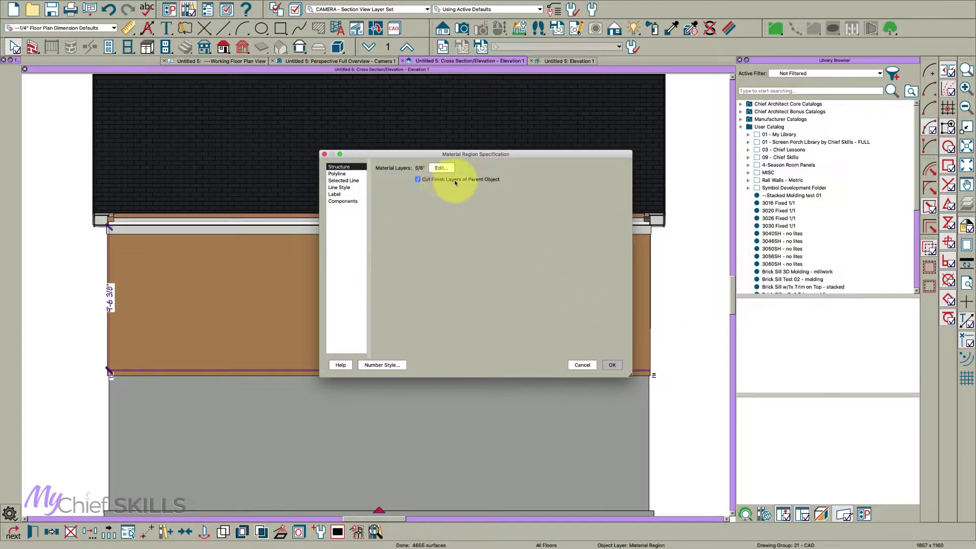
left_click(613, 365)
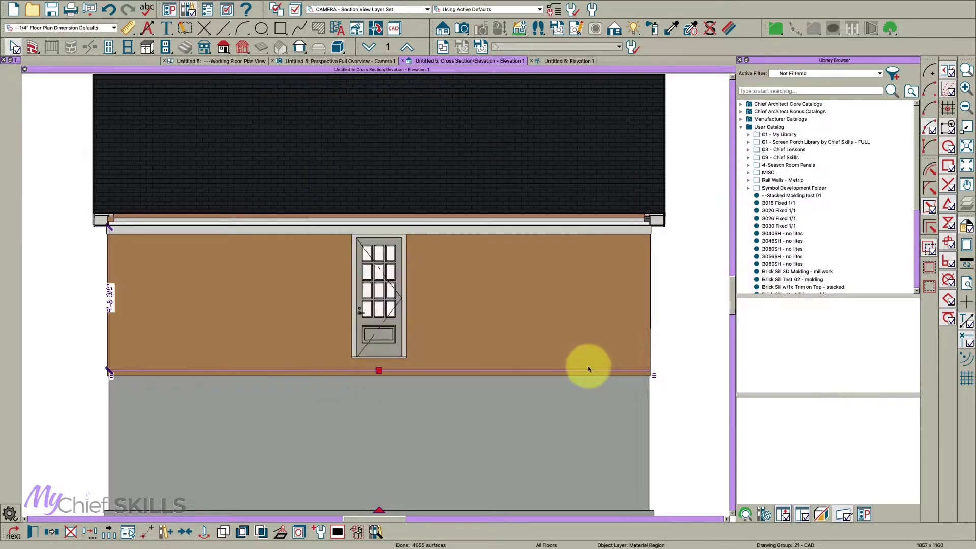
key("Escape")
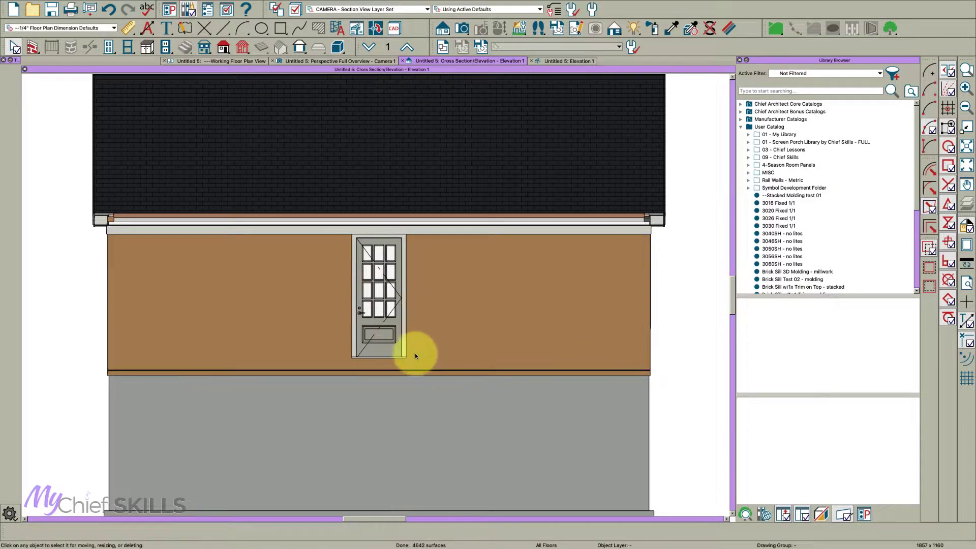
Multiple-copy the black material region up the wall to the eave at a 4 3/4" offset.
left_click(385, 370)
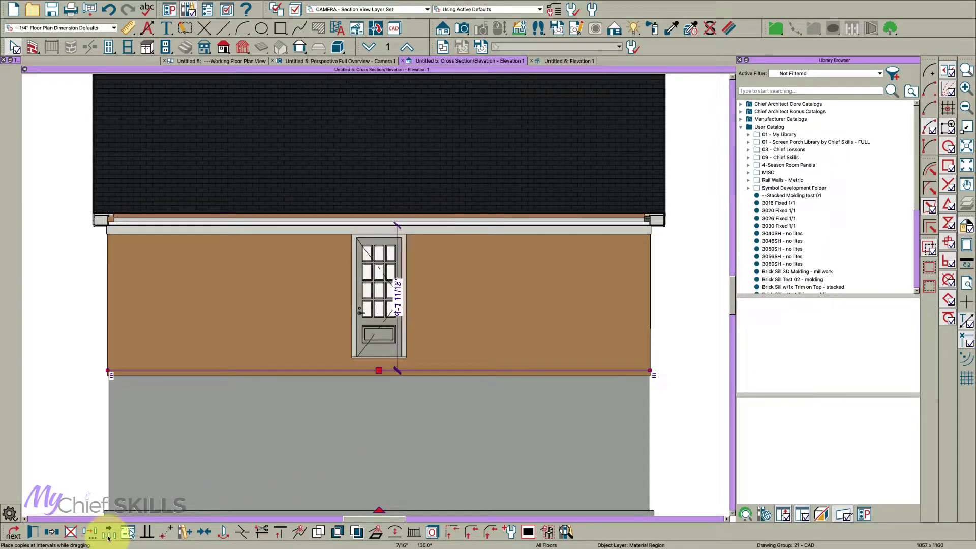
left_click(109, 534)
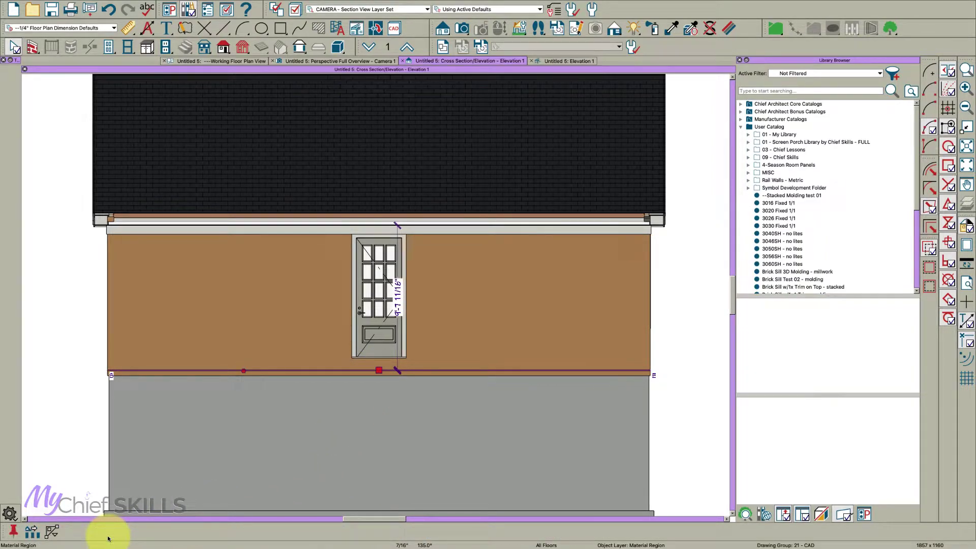
left_click(34, 533)
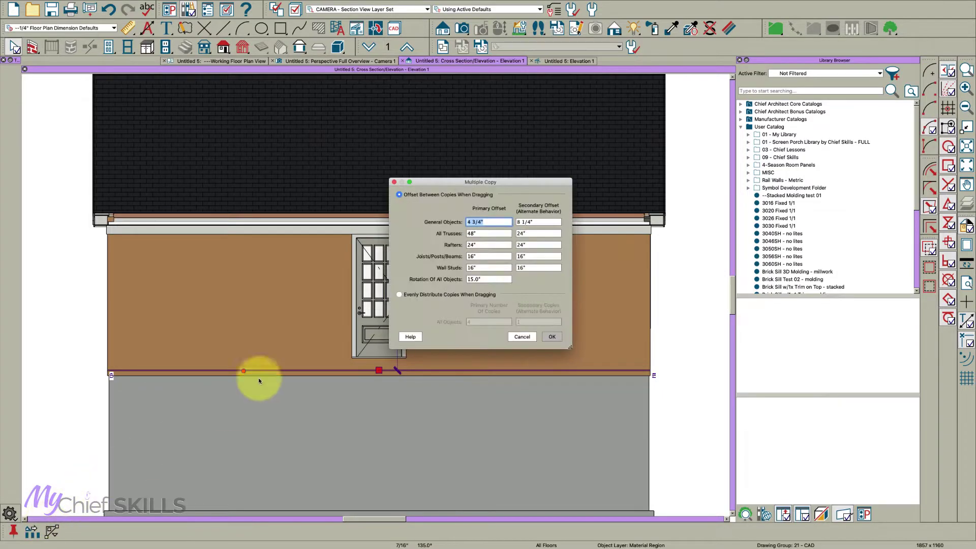
left_click(552, 337)
left_click_drag(383, 375, 376, 225)
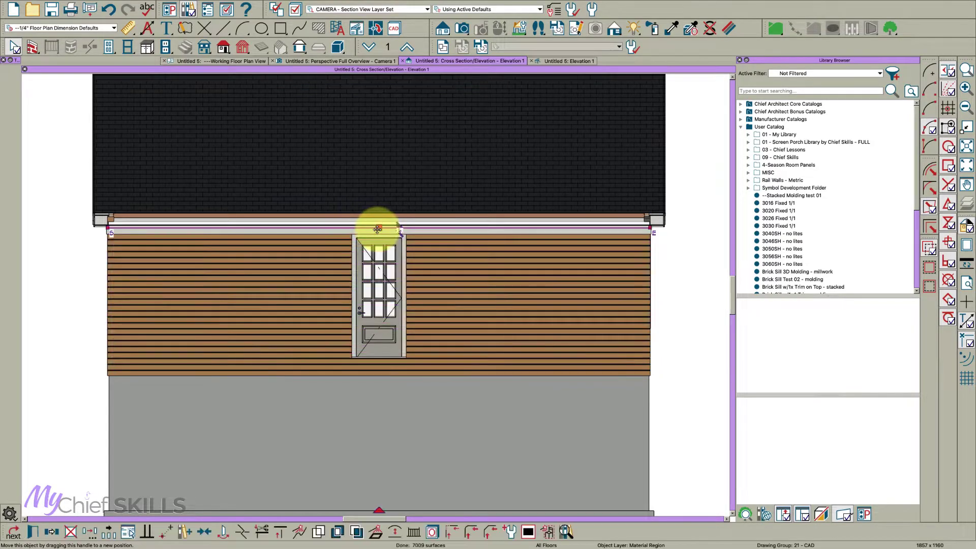
Inspect the shiplap boards and black gaps around the door and wall corners in the perspective overview.
left_click(356, 62)
left_click_drag(306, 283, 345, 280)
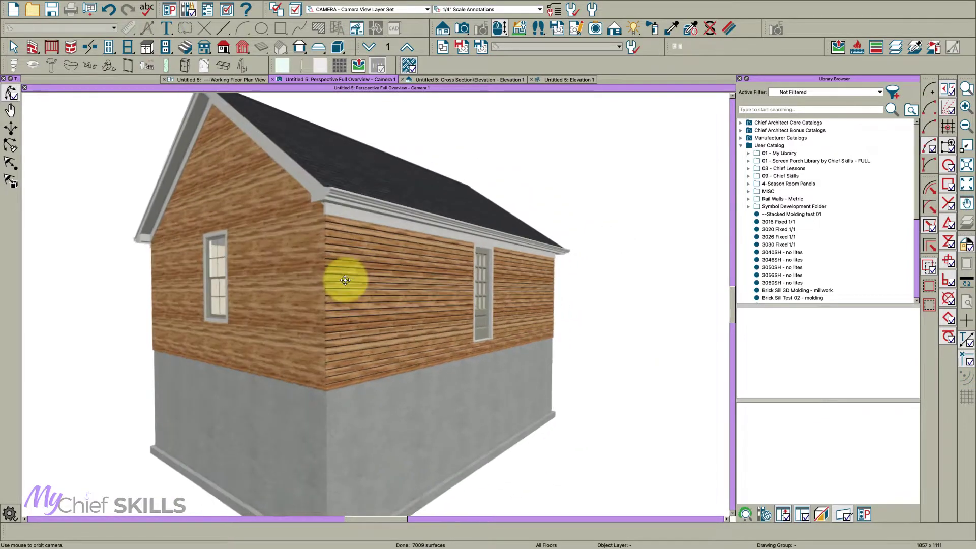
scroll(356, 300, "up", 6)
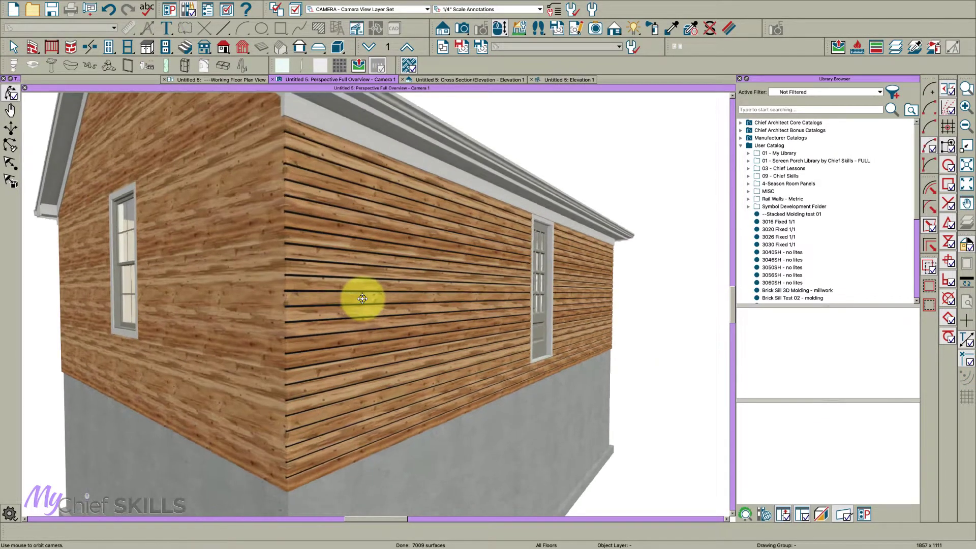
scroll(362, 299, "up", 1)
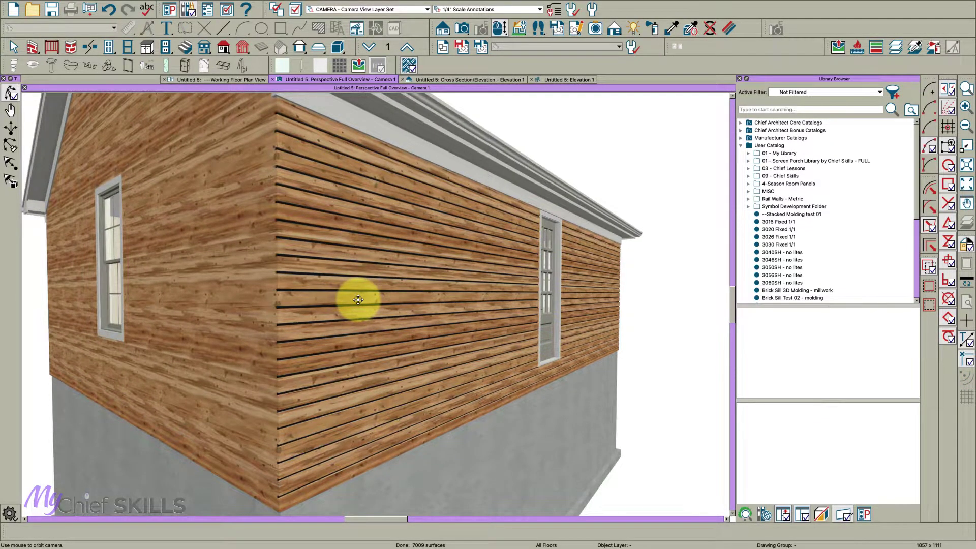
left_click_drag(359, 300, 233, 305)
scroll(232, 305, "up", 8)
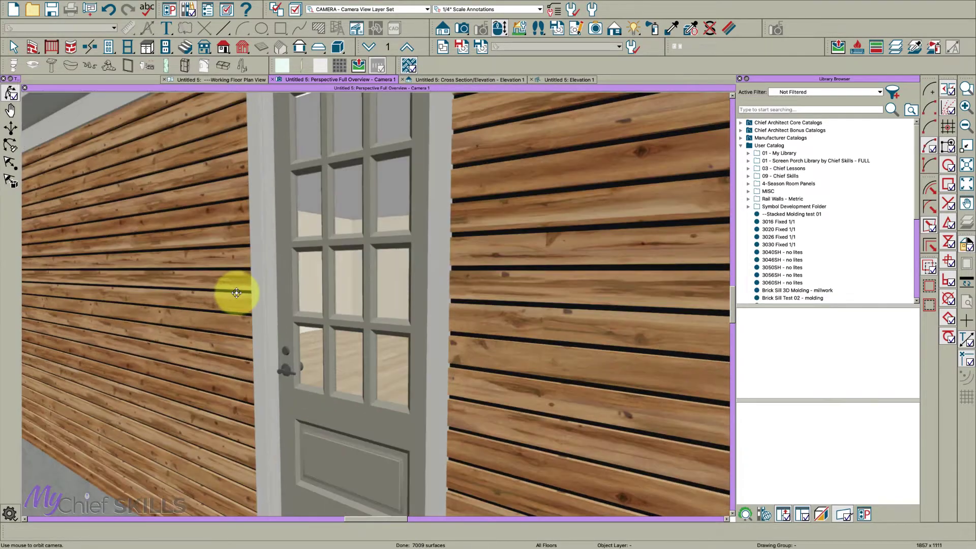
scroll(236, 293, "up", 2)
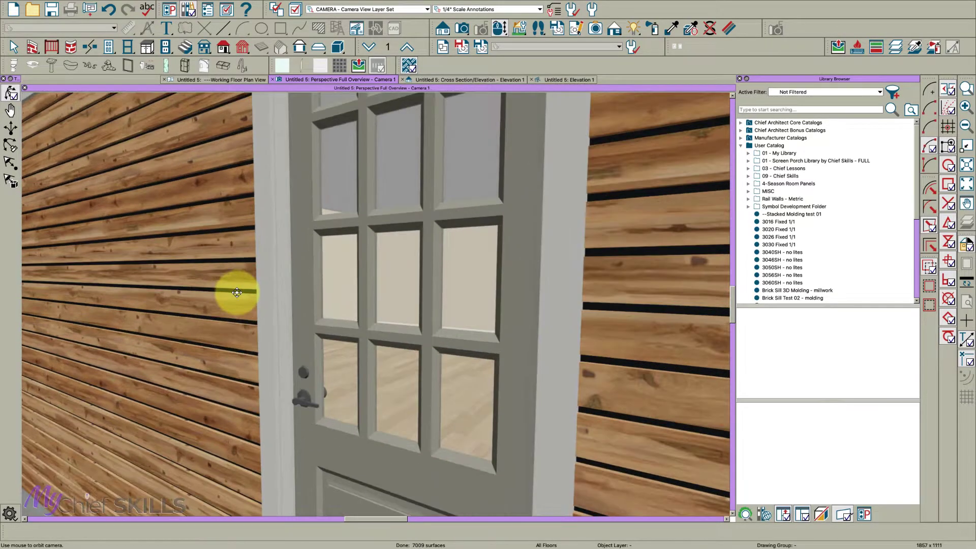
left_click_drag(237, 293, 465, 315)
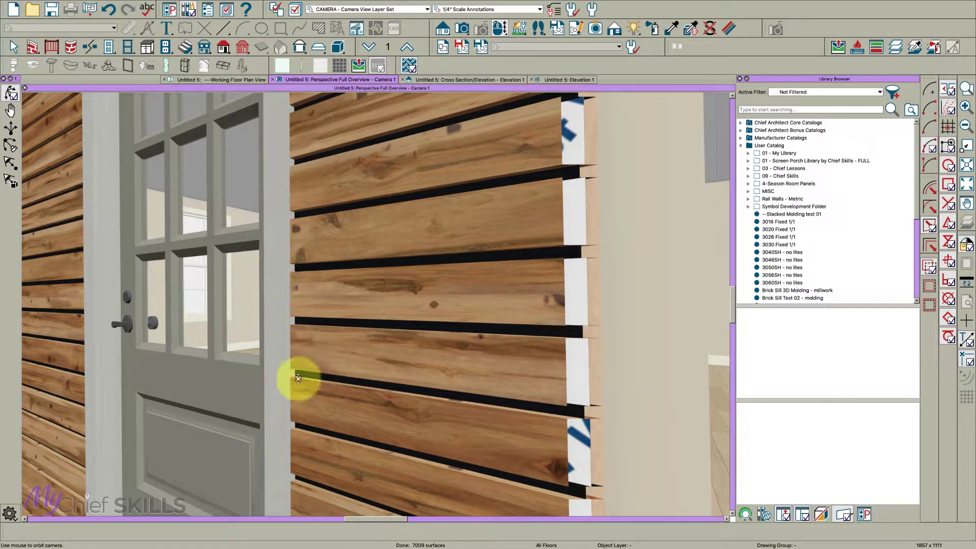
mouse_move(396, 306)
left_mouse_down()
mouse_move(343, 311)
mouse_move(367, 319)
mouse_move(407, 311)
left_mouse_up()
scroll(374, 321, "down", 5)
scroll(296, 416, "up", 3)
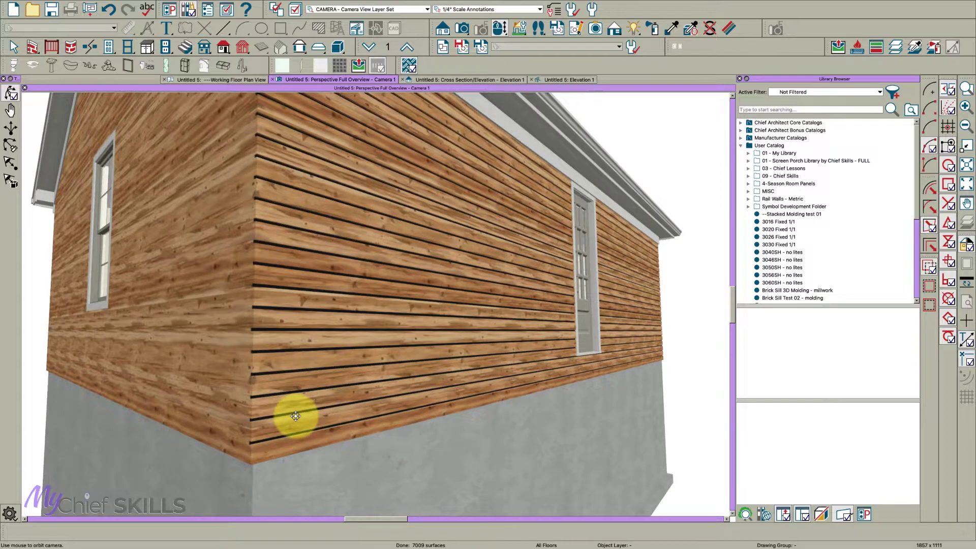
scroll(295, 416, "up", 4)
scroll(296, 416, "down", 2)
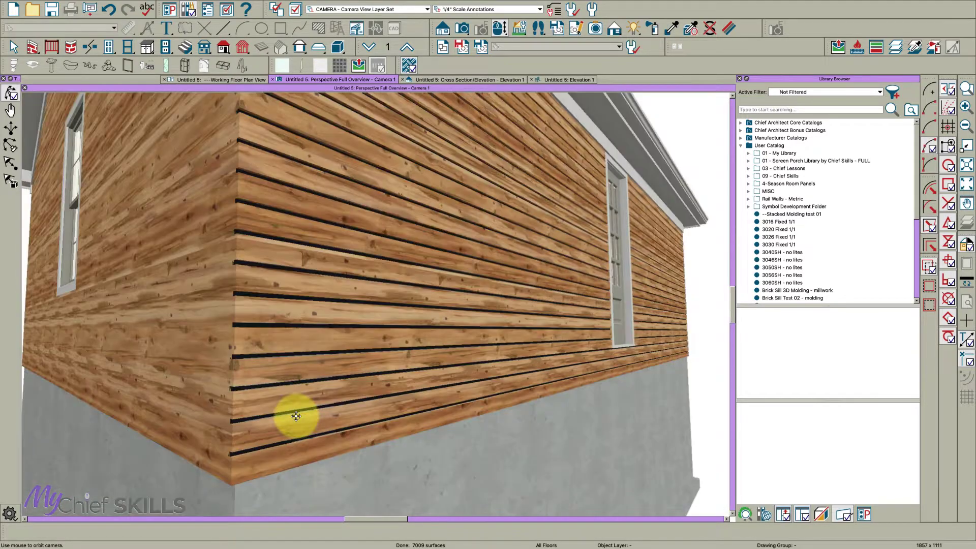
Try to paint the siding with Bamboo Horizontal Strand - Honey using the Material Painter in plan mode.
left_click(654, 32)
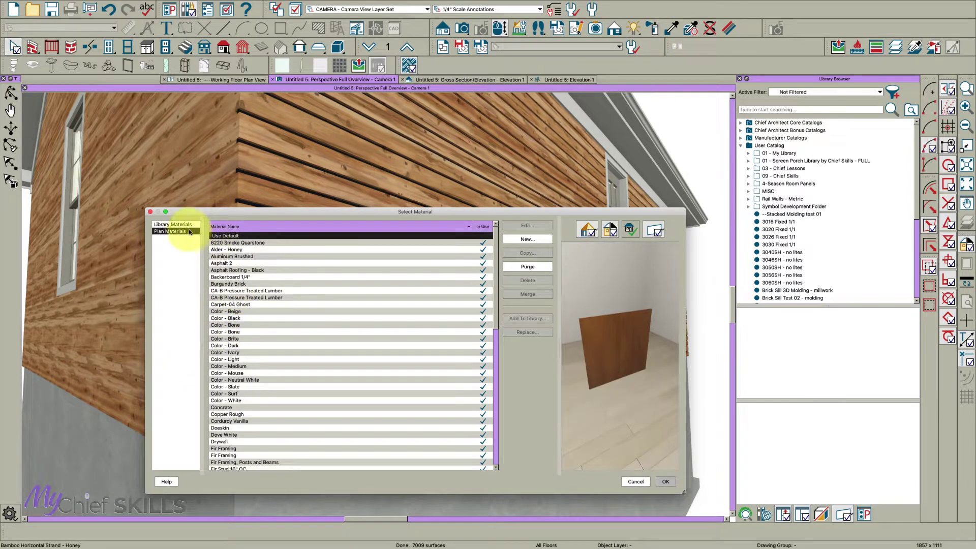
left_click(171, 225)
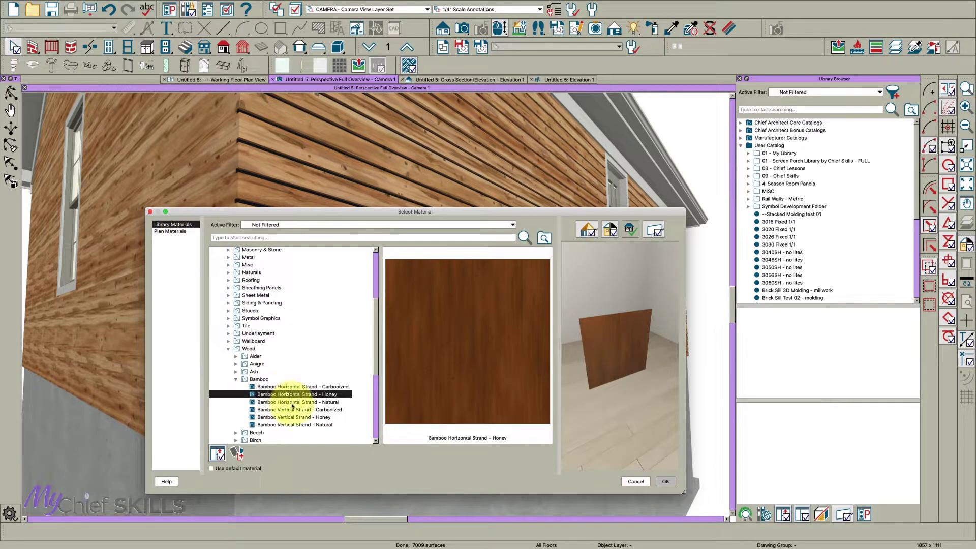
left_click(665, 481)
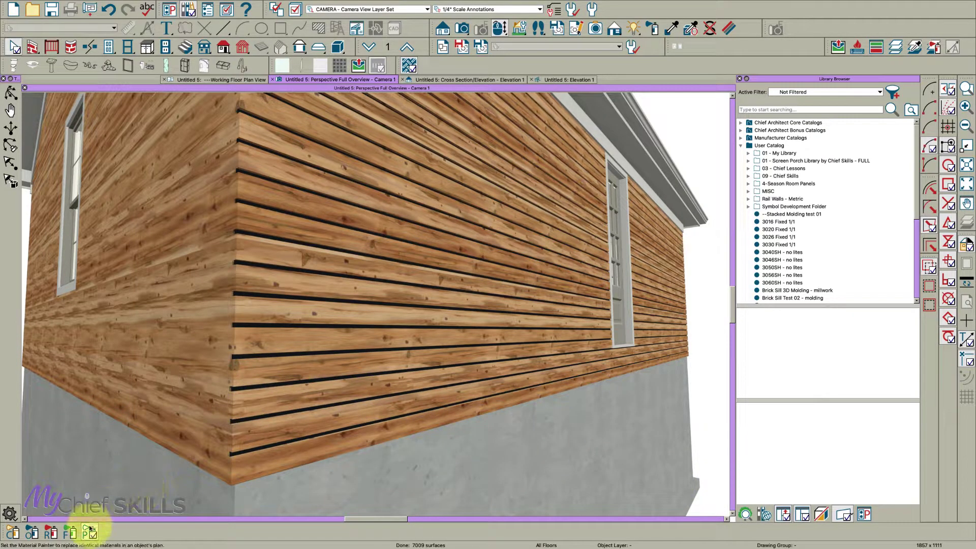
left_click(90, 532)
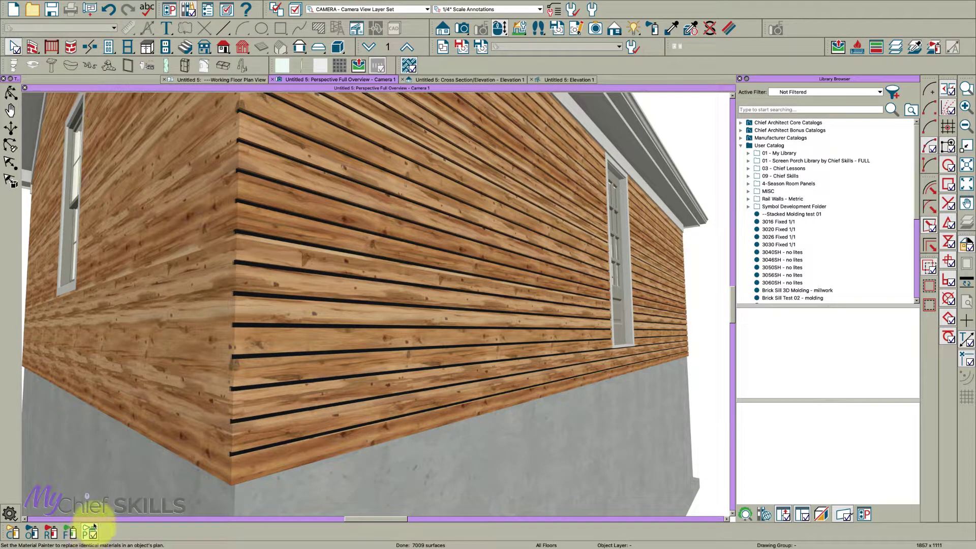
left_click(258, 456)
Examine the siding lines on the house in a line-drawing view and return to the standard rendered view.
middle_click_drag(268, 451, 273, 421)
mouse_move(273, 421)
left_mouse_down()
mouse_move(300, 283)
mouse_move(304, 305)
mouse_move(344, 309)
left_mouse_up()
scroll(348, 309, "down", 3)
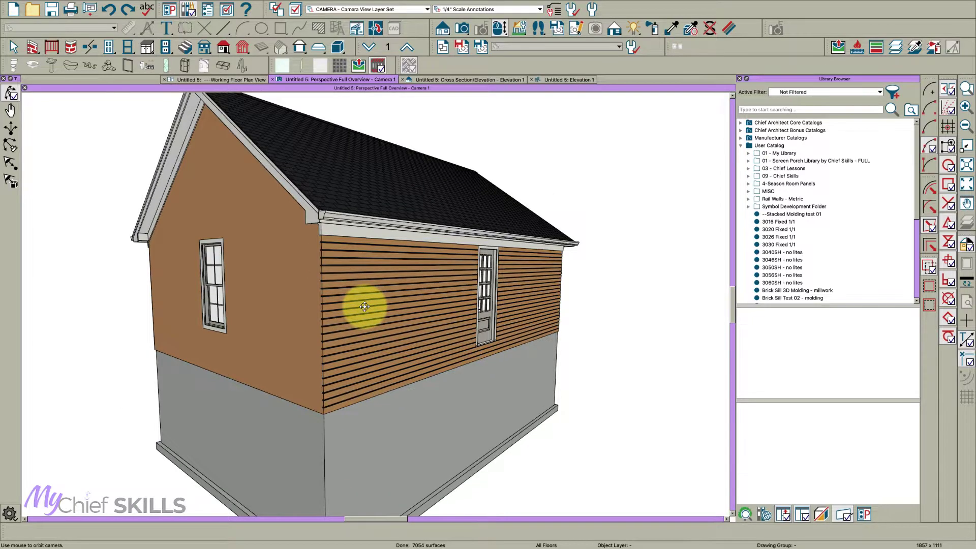
mouse_move(364, 307)
left_mouse_down()
mouse_move(327, 312)
mouse_move(346, 302)
left_mouse_up()
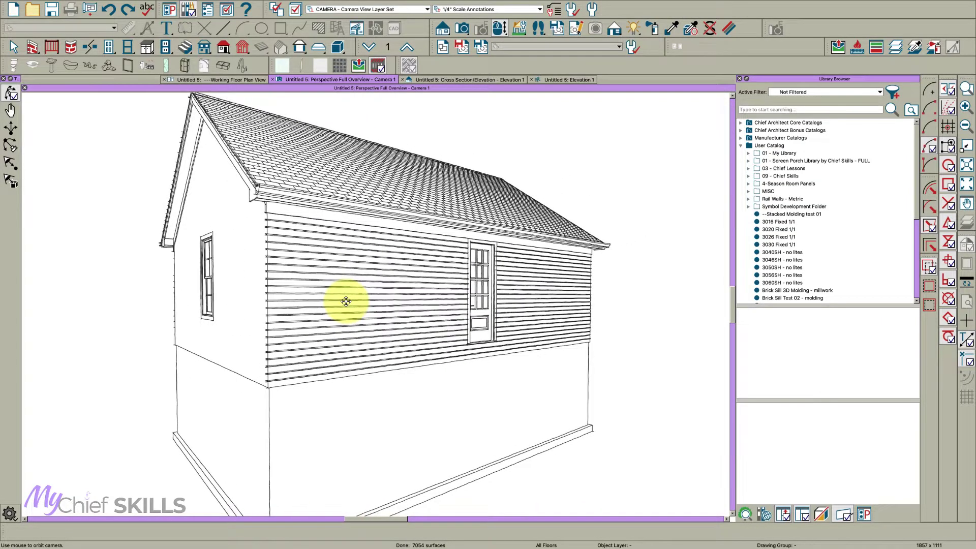
middle_click_drag(371, 279, 409, 305)
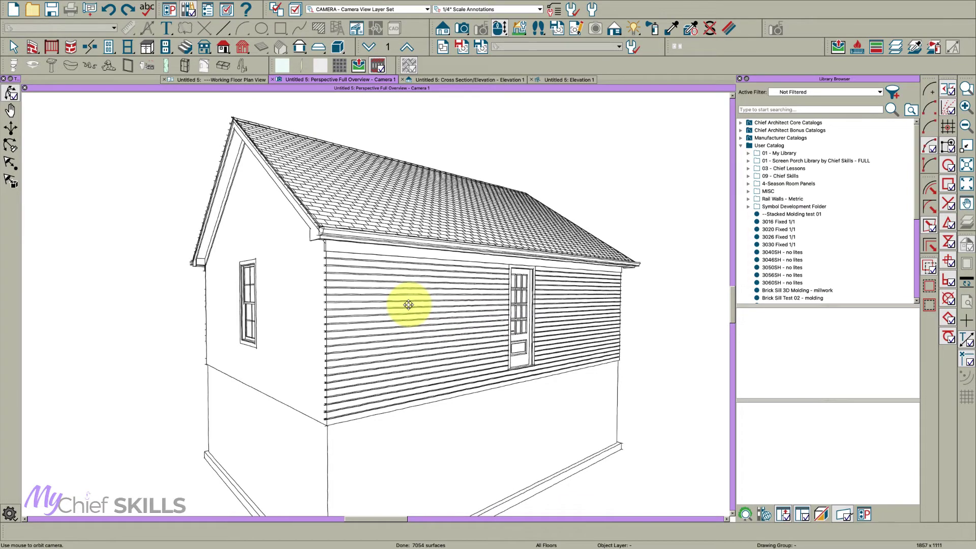
mouse_move(409, 304)
left_mouse_down()
mouse_move(377, 301)
mouse_move(407, 313)
left_mouse_up()
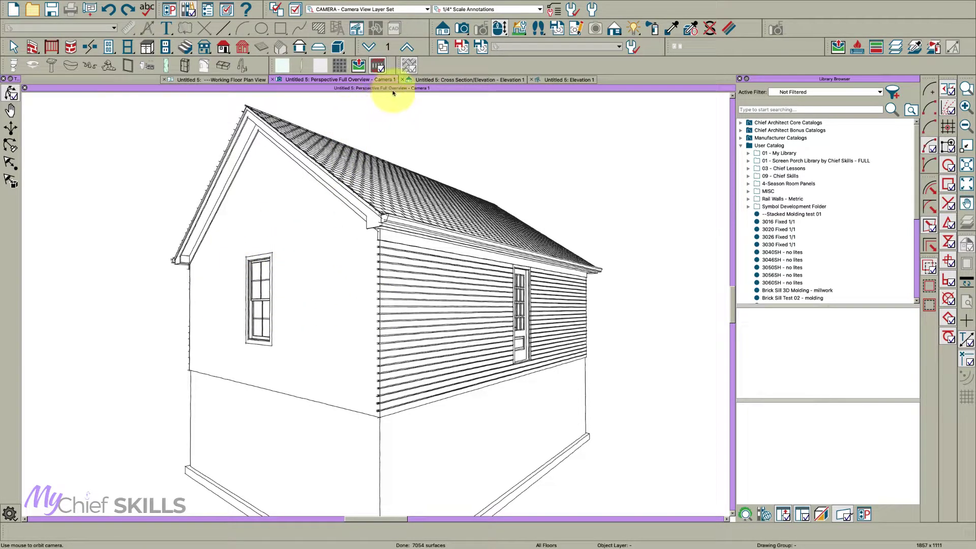
key("s")
key("space")
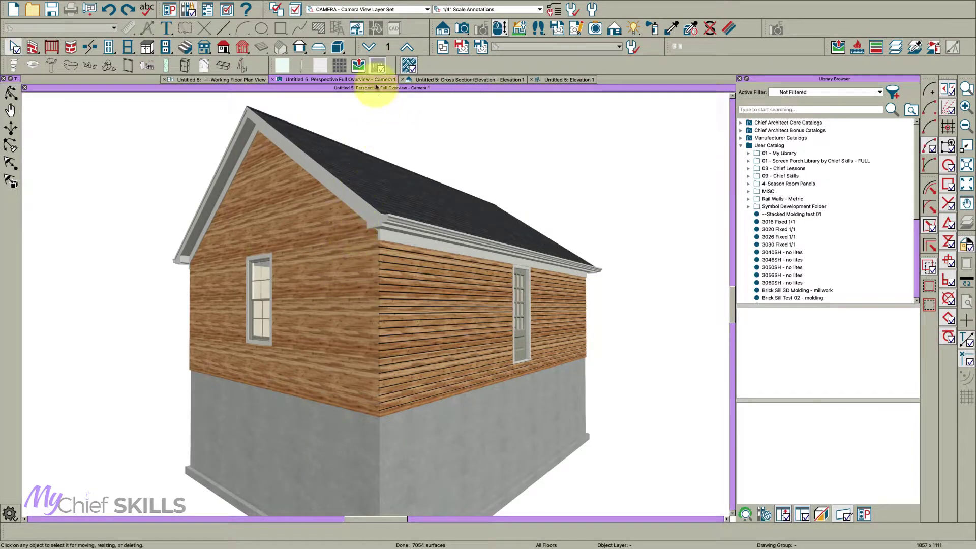
Create a cross section/elevation facing the gable wall with the window, and generate a CAD detail from that view.
left_click(235, 80)
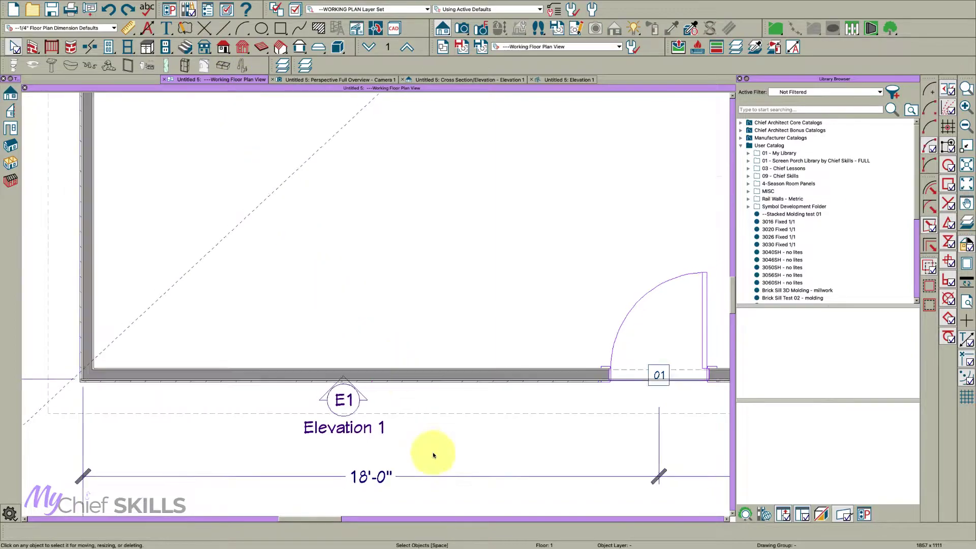
scroll(436, 453, "down", 3)
key("s")
key("e")
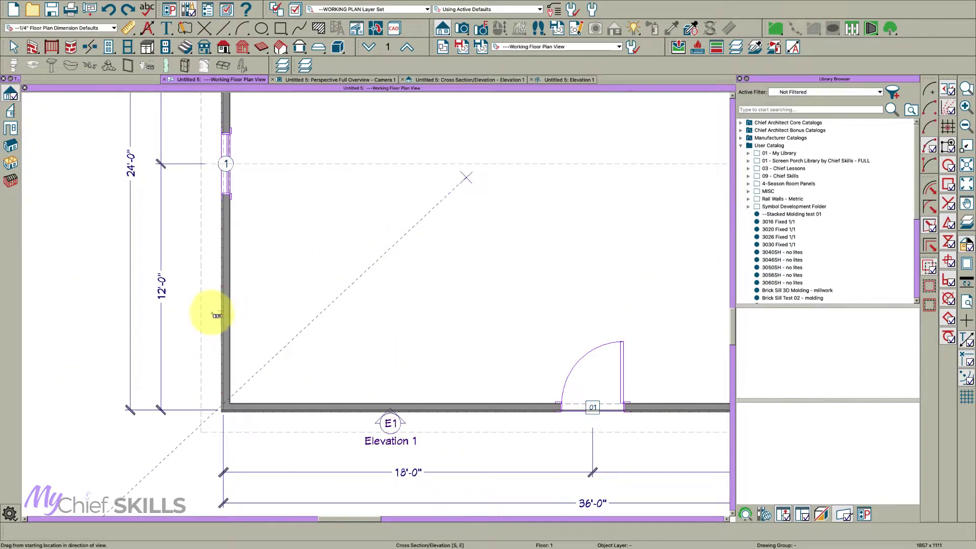
left_click_drag(211, 314, 268, 316)
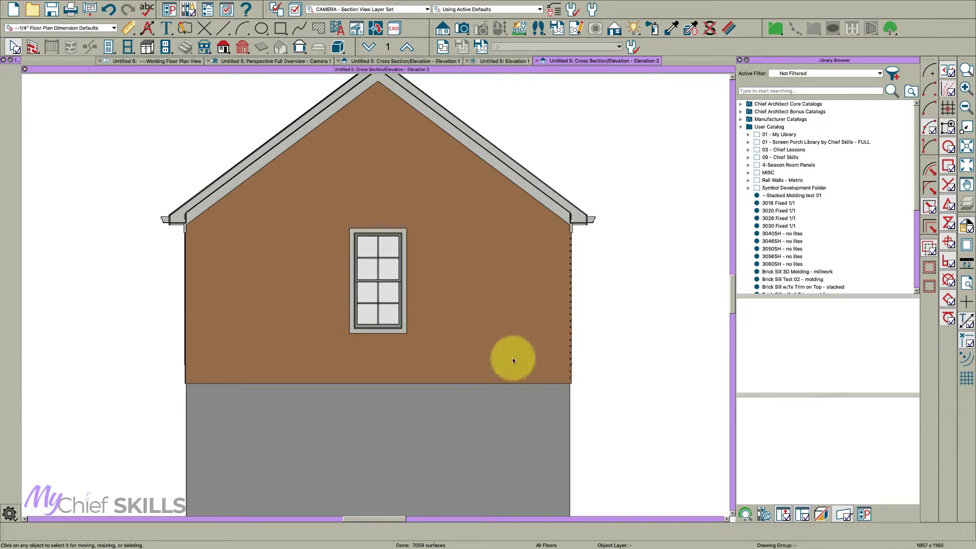
left_click(377, 29)
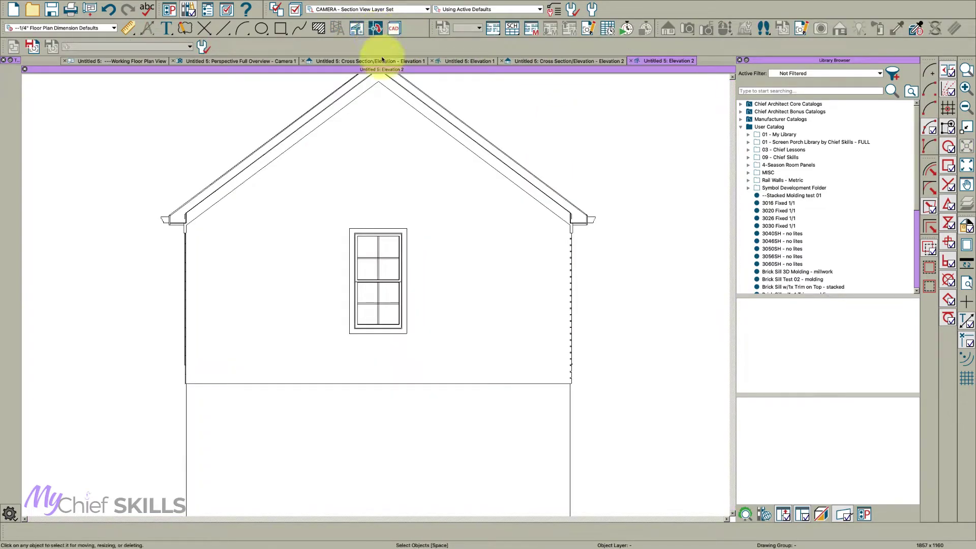
Draw a rectangular polyline from the gable wall's corner at the lowest siding gap and resize its height to match the gap.
scroll(580, 375, "up", 5)
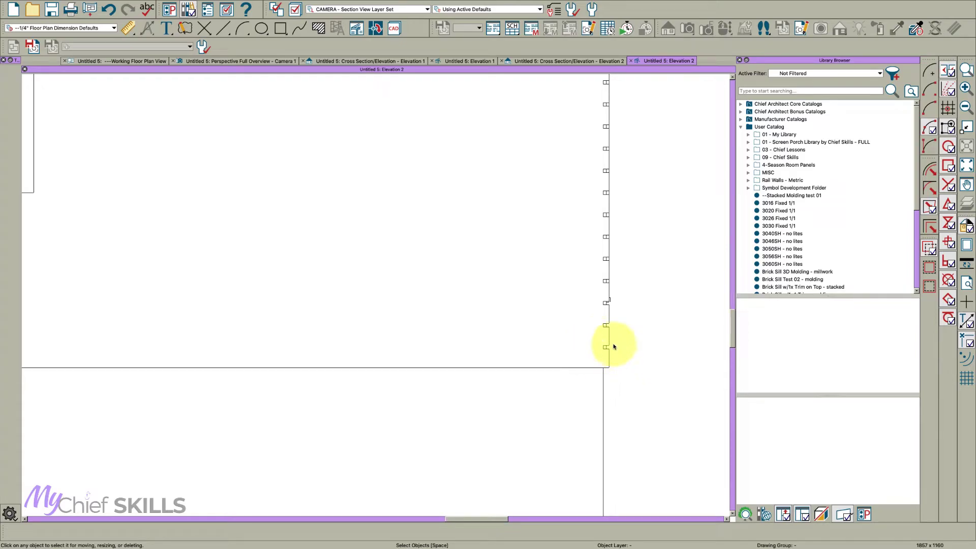
scroll(610, 369, "up", 3)
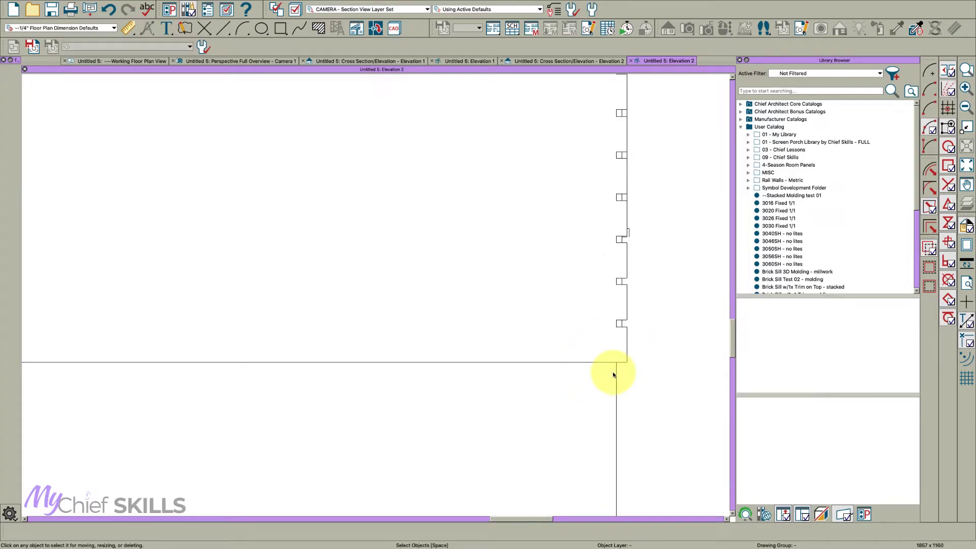
key("1")
key("2")
left_click_drag(618, 322, 204, 344)
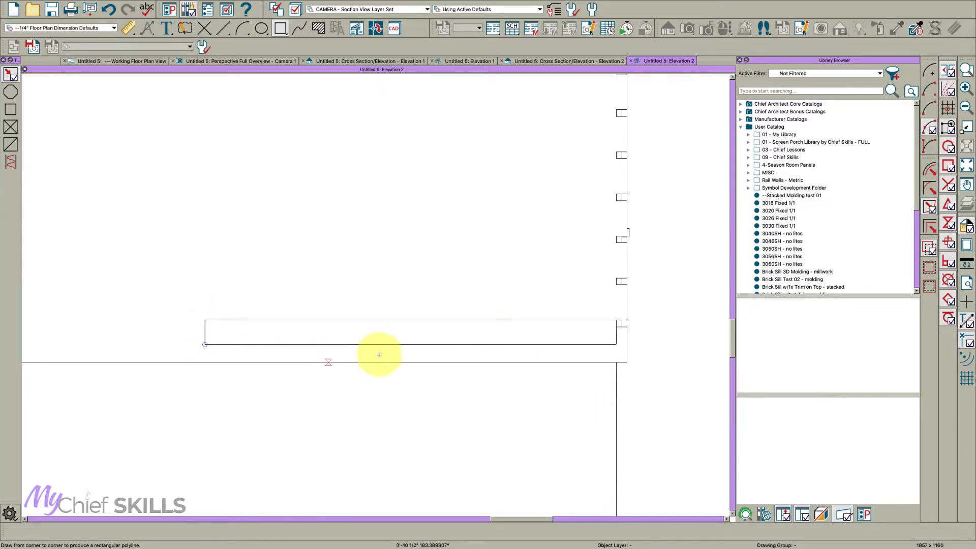
scroll(586, 352, "up", 1)
left_click(594, 345)
left_click_drag(594, 345, 642, 323)
scroll(688, 340, "down", 2)
scroll(363, 329, "up", 1)
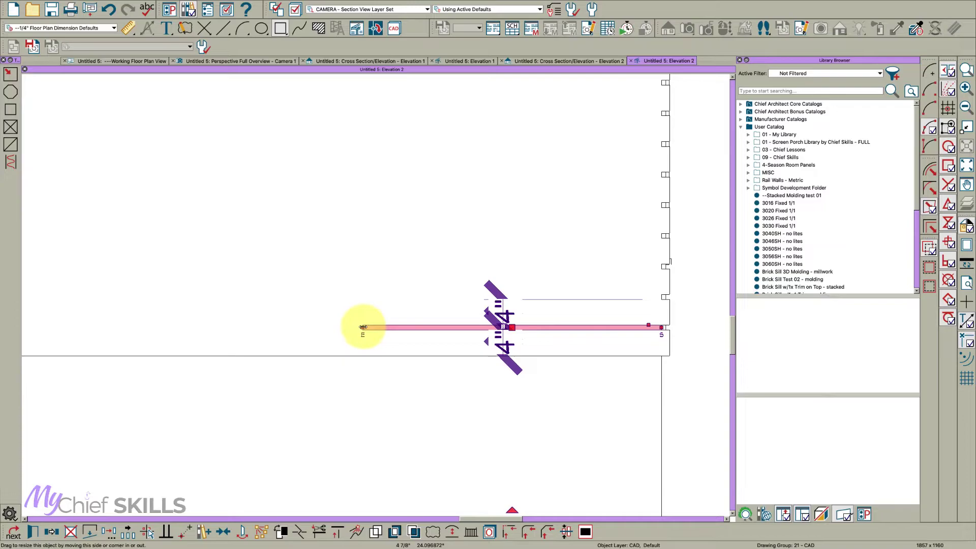
Extend the thin rectangle across the gable wall to its opposite corner, making it about 24'-1" long.
left_click_drag(363, 327, 202, 341)
key("Left")
key("Left")
key("Left")
key("Left")
key("Left")
key("Left")
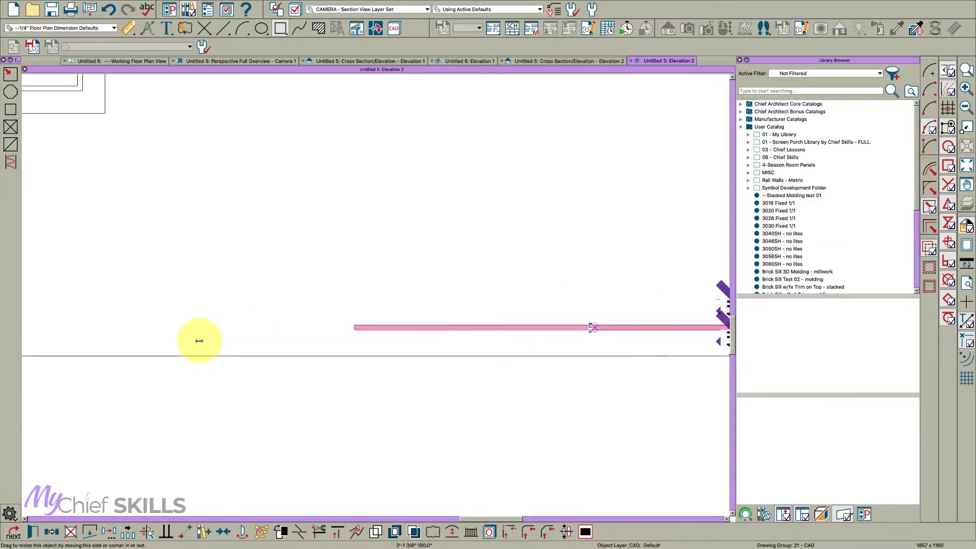
key("Left")
key("Left")
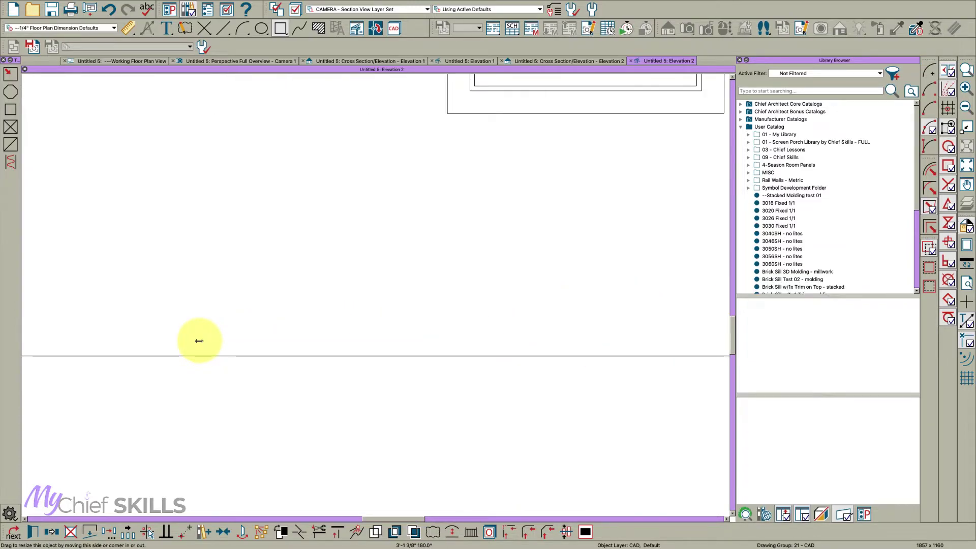
key("Left")
key("Left")
key("Left")
key("Left")
key("Left")
left_click_drag(200, 340, 117, 339)
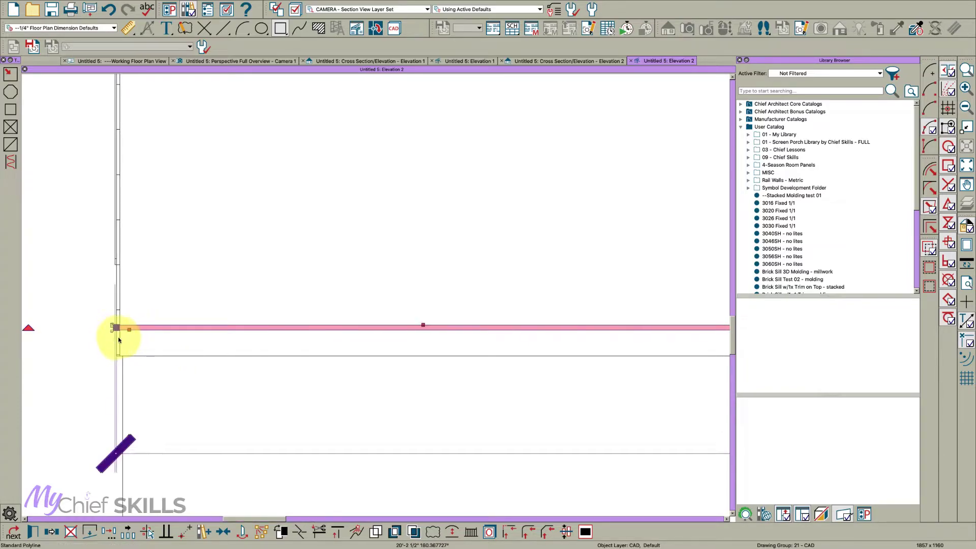
Copy the thin rectangle in place into the Elevation 2 cross section view and convert it to a Material Region.
left_click(161, 328)
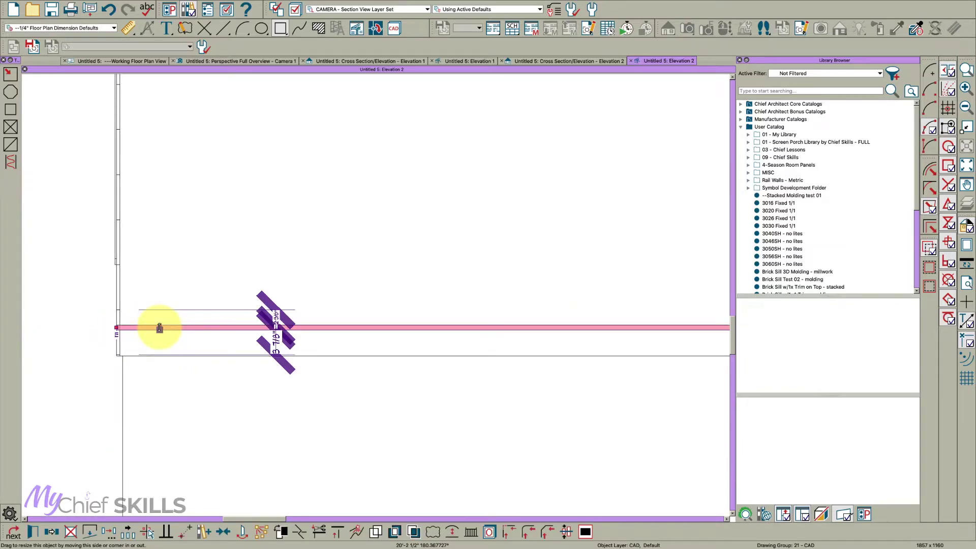
left_click(542, 61)
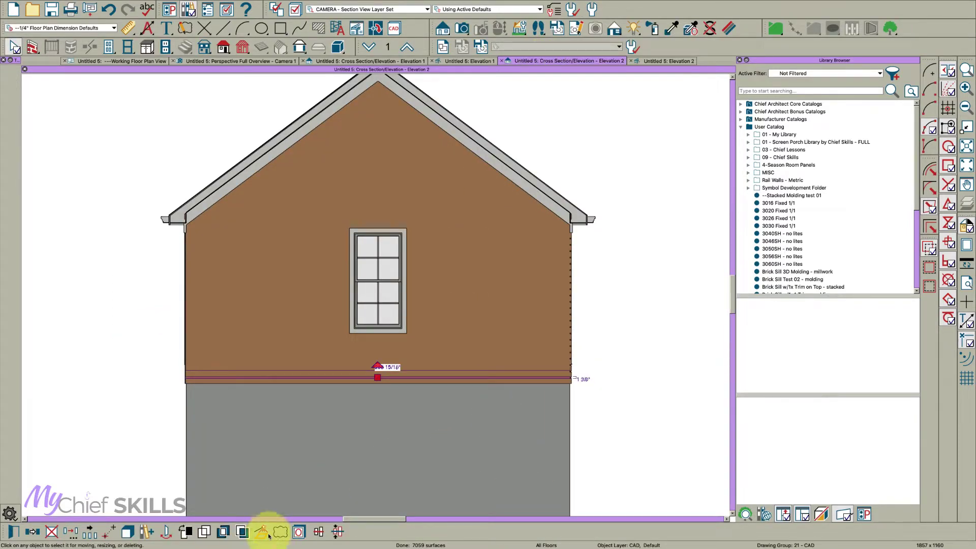
left_click(261, 532)
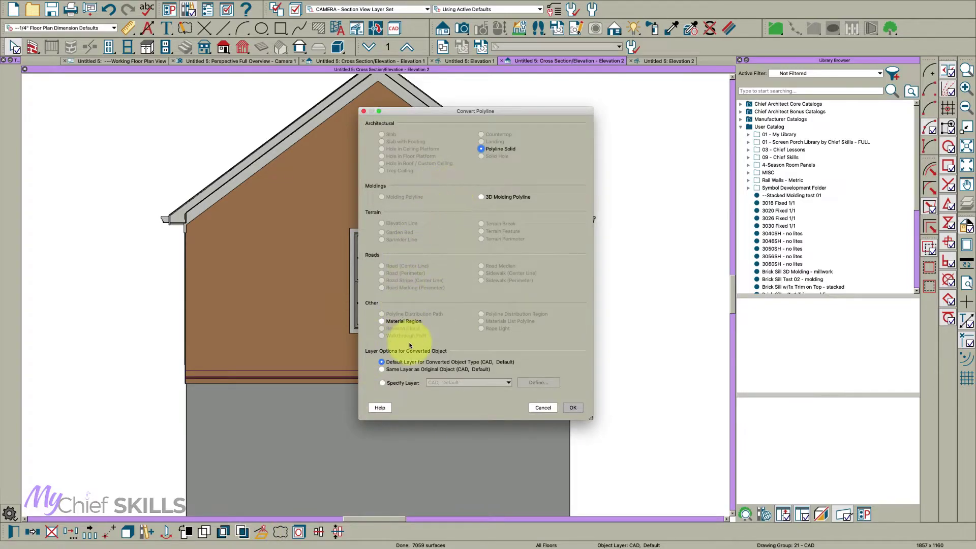
left_click(395, 322)
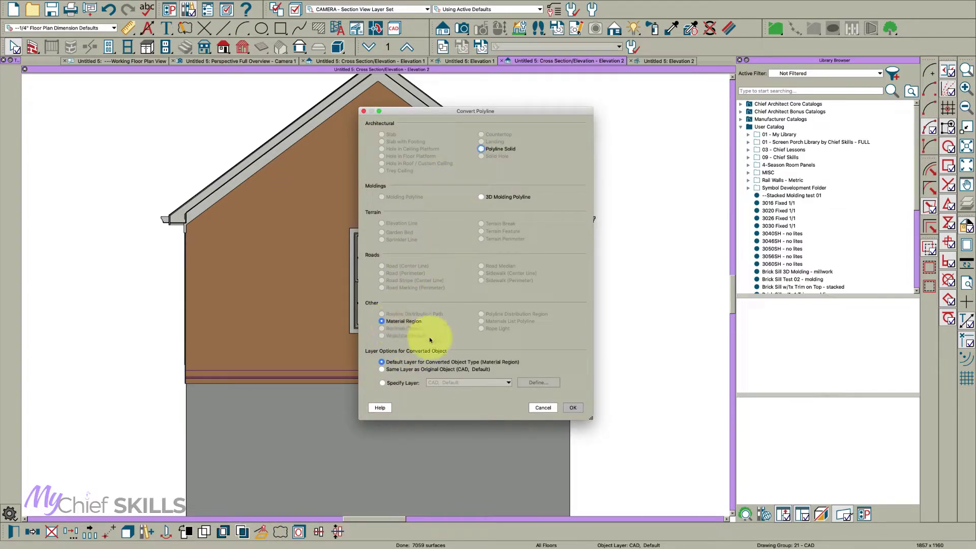
left_click(572, 408)
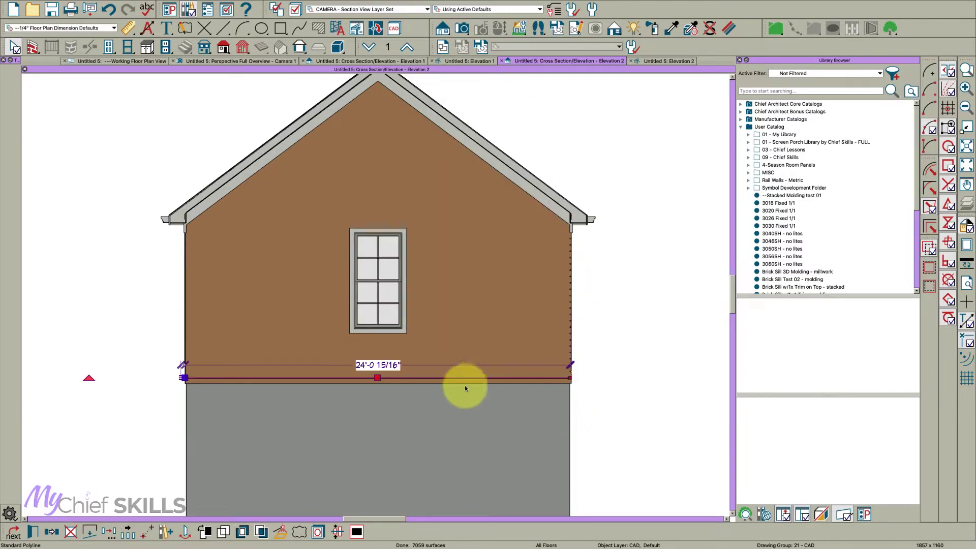
key("Escape")
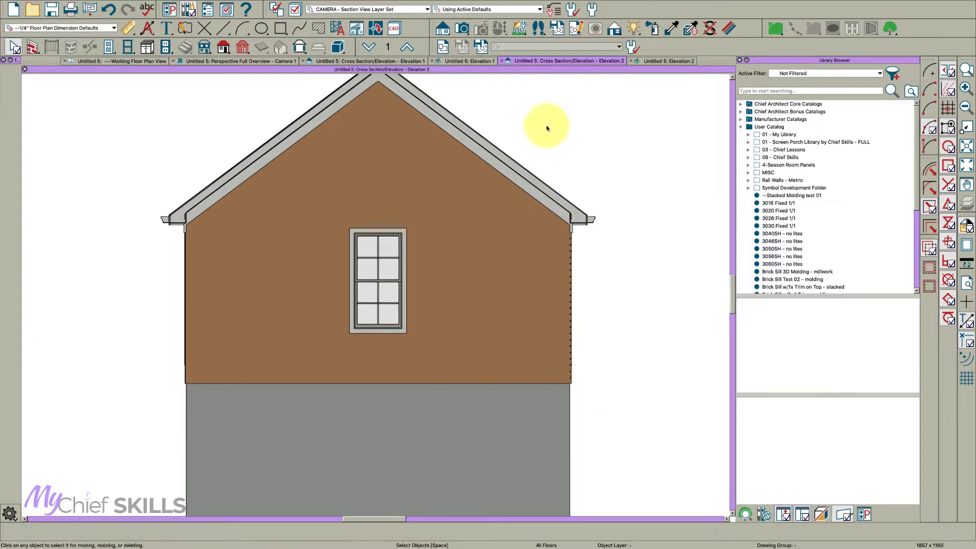
In the perspective overview, set the lowest black material region on the side wall as the default for material regions.
left_click(266, 62)
scroll(383, 417, "up", 6)
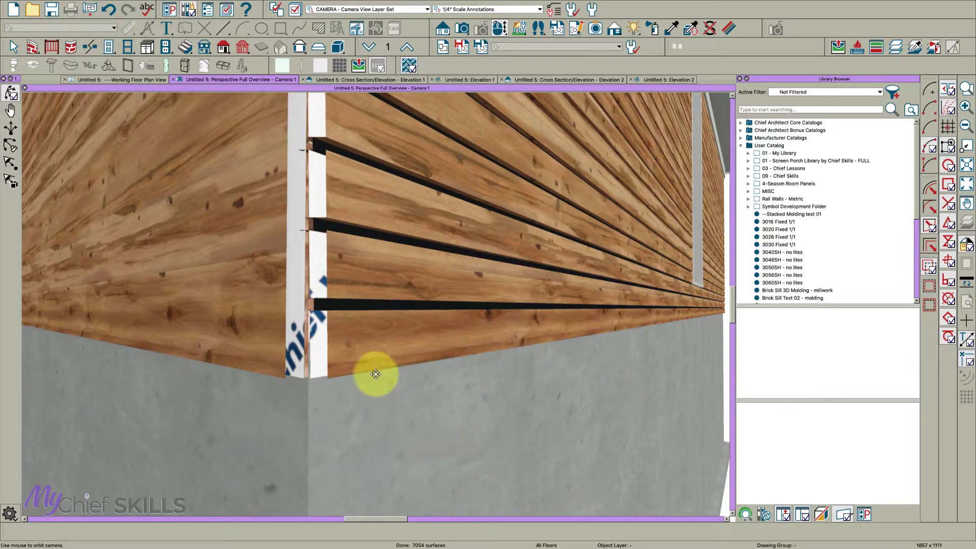
left_click(360, 306)
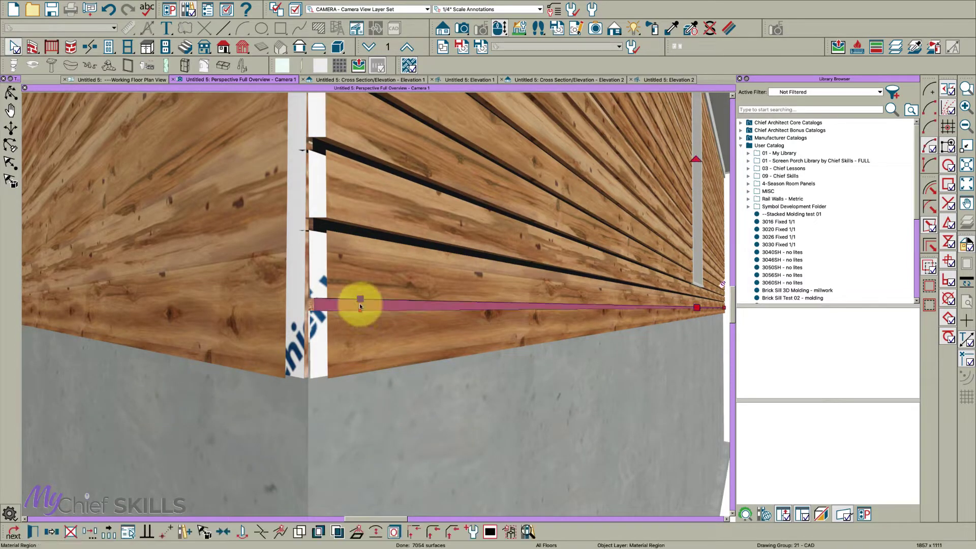
left_click(473, 532)
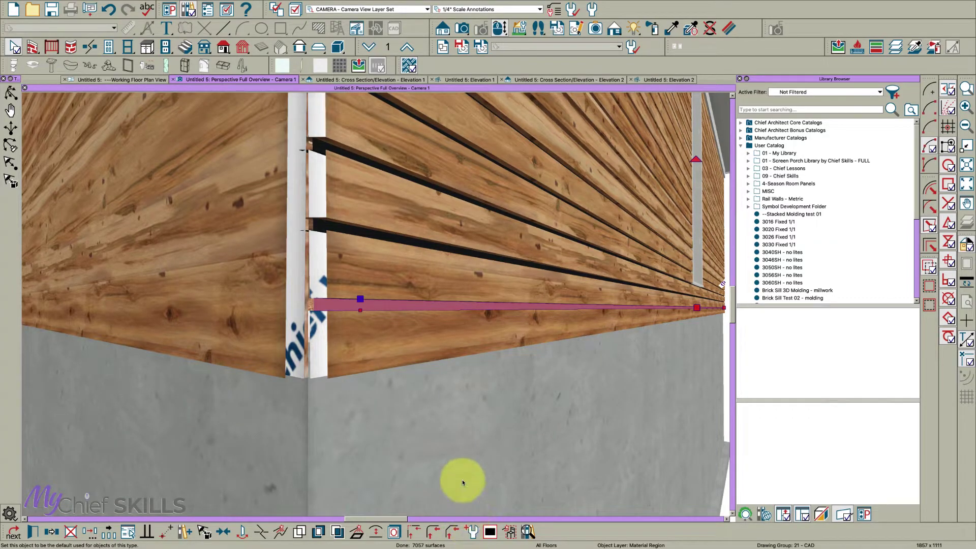
key("Escape")
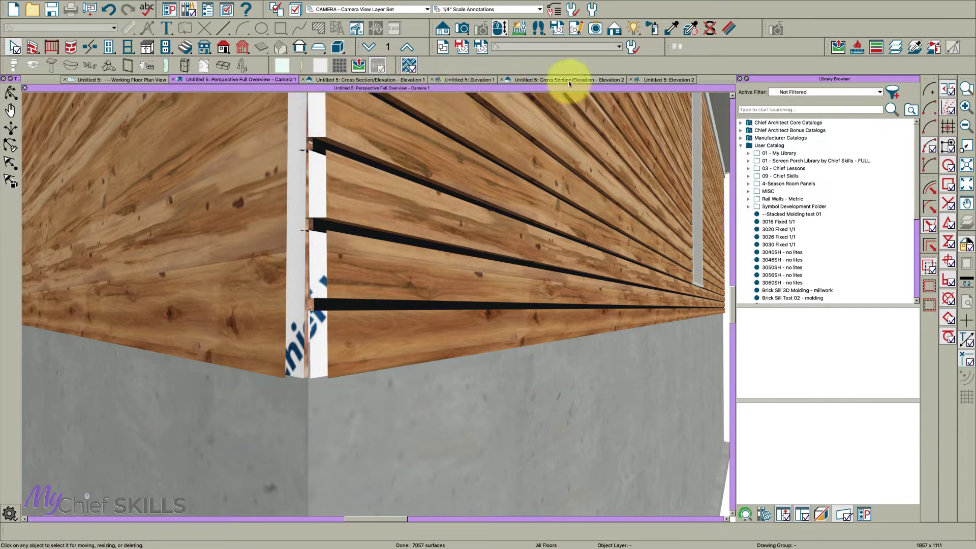
Copy the thin polyline from the Elevation 2 detail in place onto the gable cross section and convert it to a 5/8" Color - Black Material Region.
left_click(654, 80)
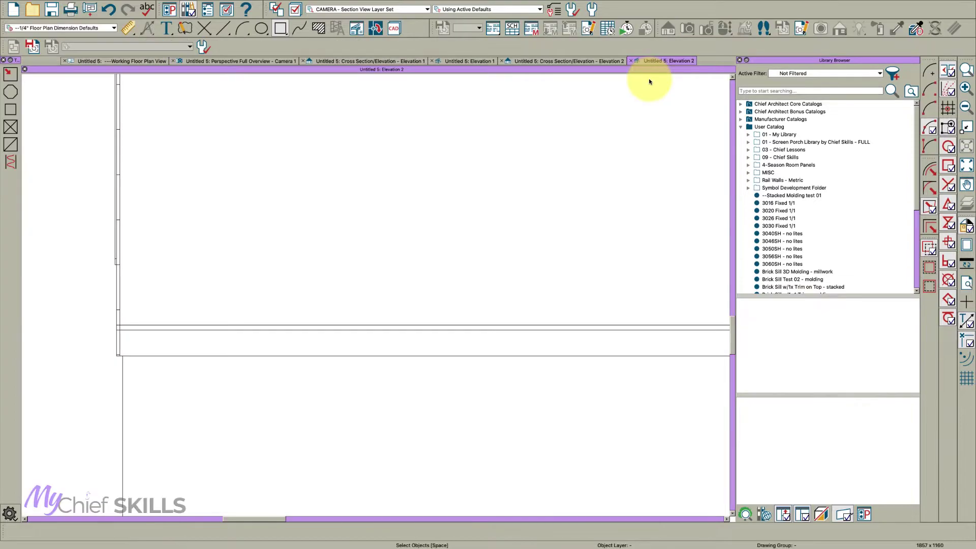
left_click(373, 330)
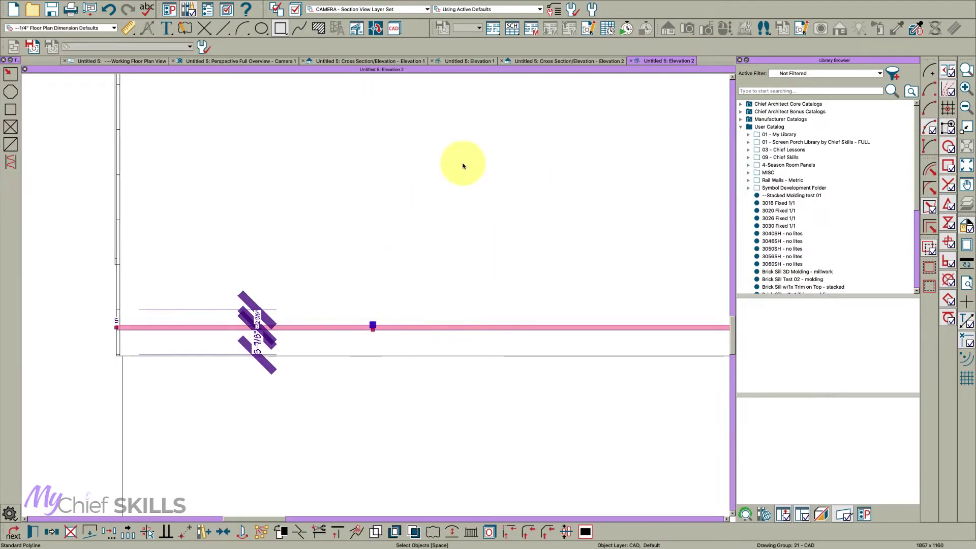
left_click(563, 61)
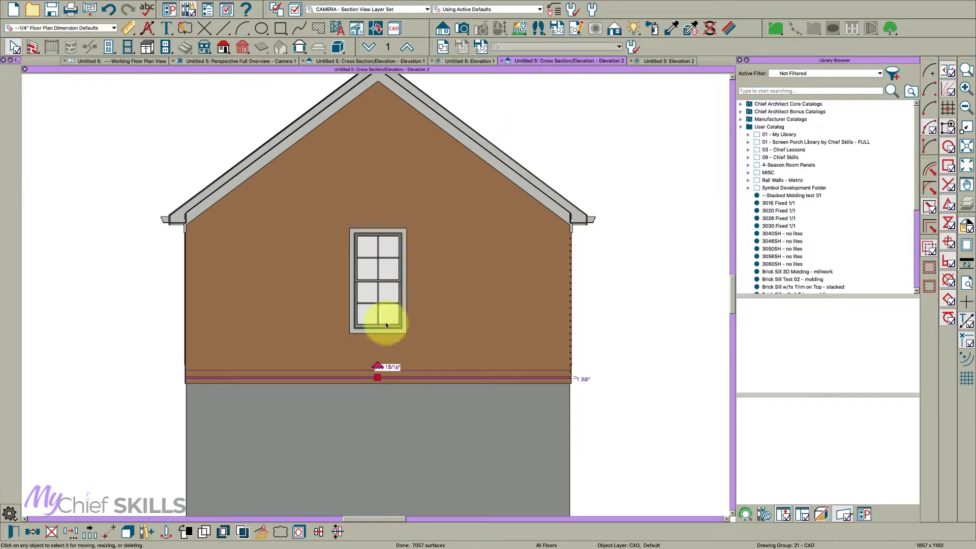
left_click(261, 532)
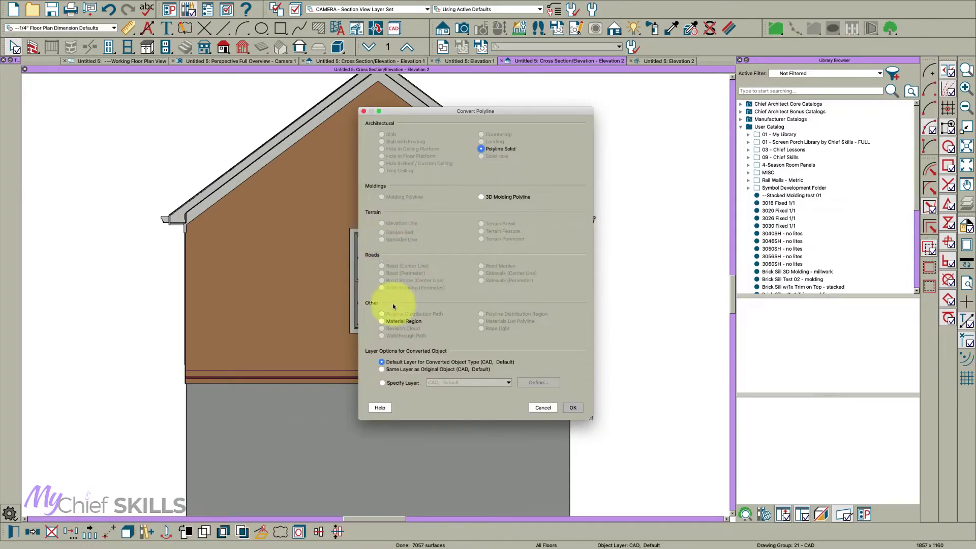
left_click(573, 408)
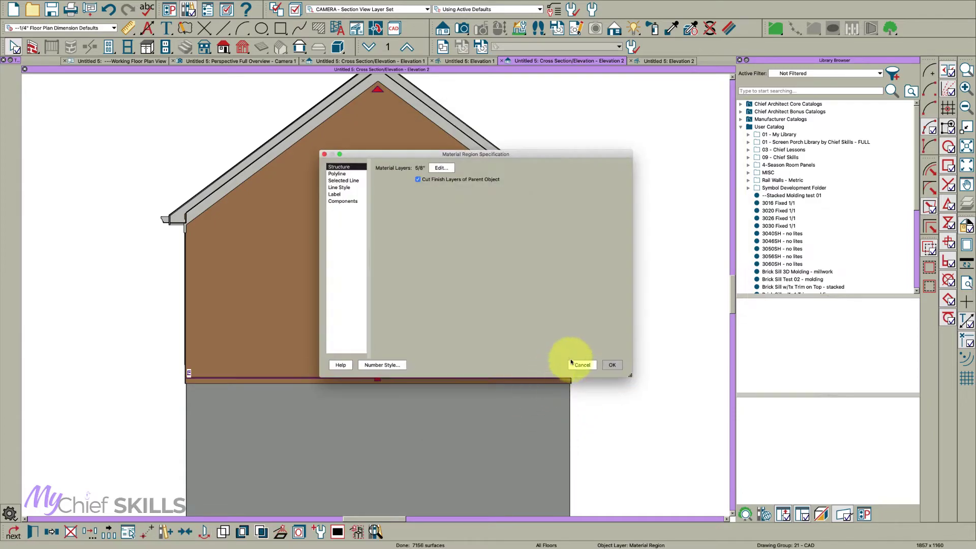
left_click(441, 167)
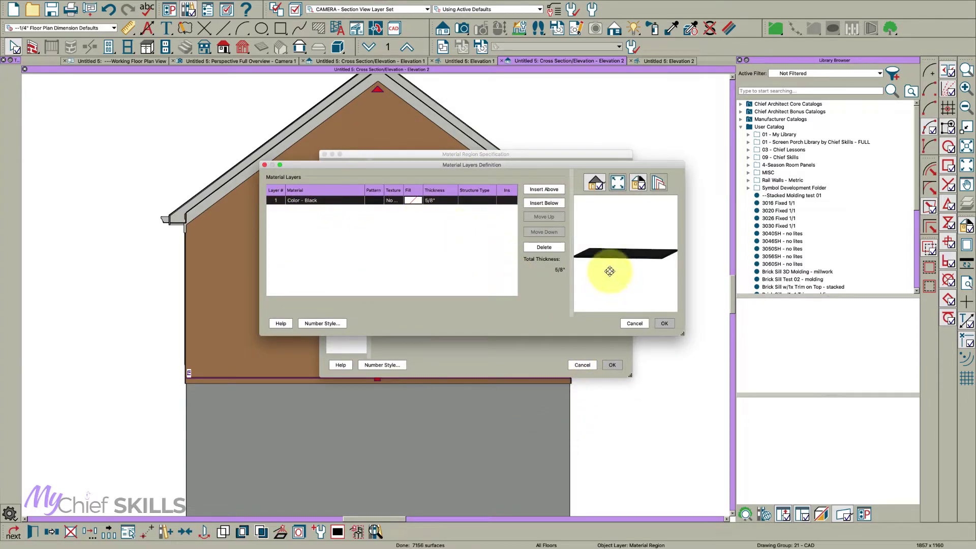
left_click(665, 323)
left_click(612, 365)
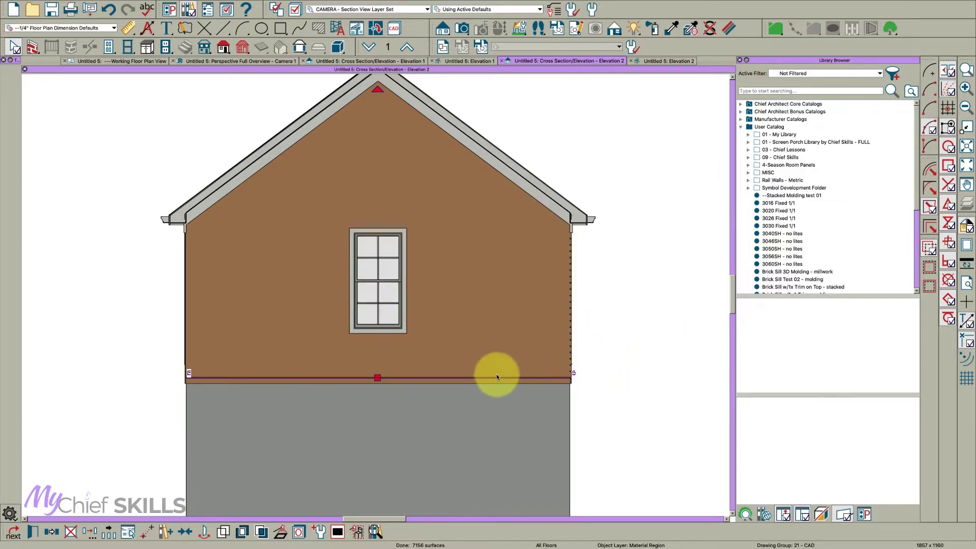
Multiple-copy the thin black material region upward from the base of the gable wall to its peak.
left_click(108, 531)
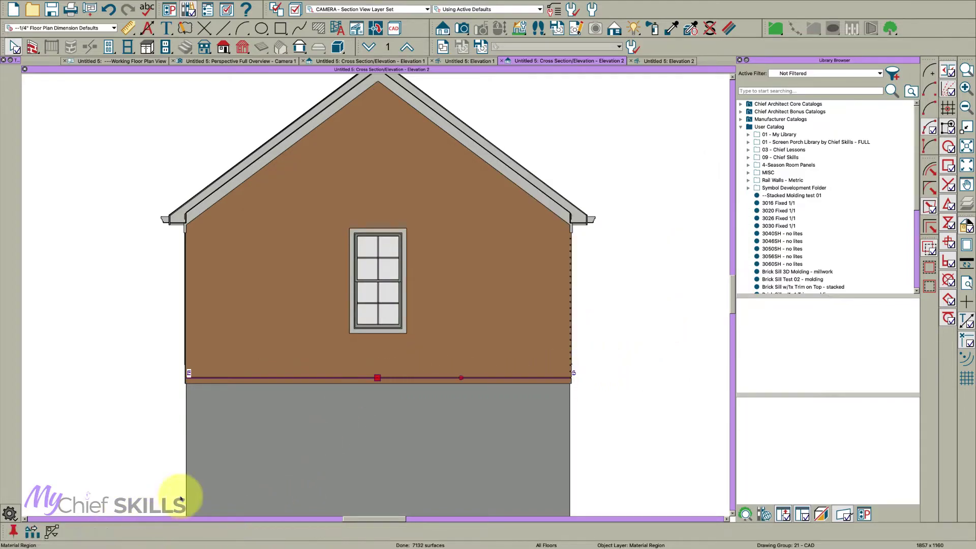
left_click_drag(381, 379, 387, 83)
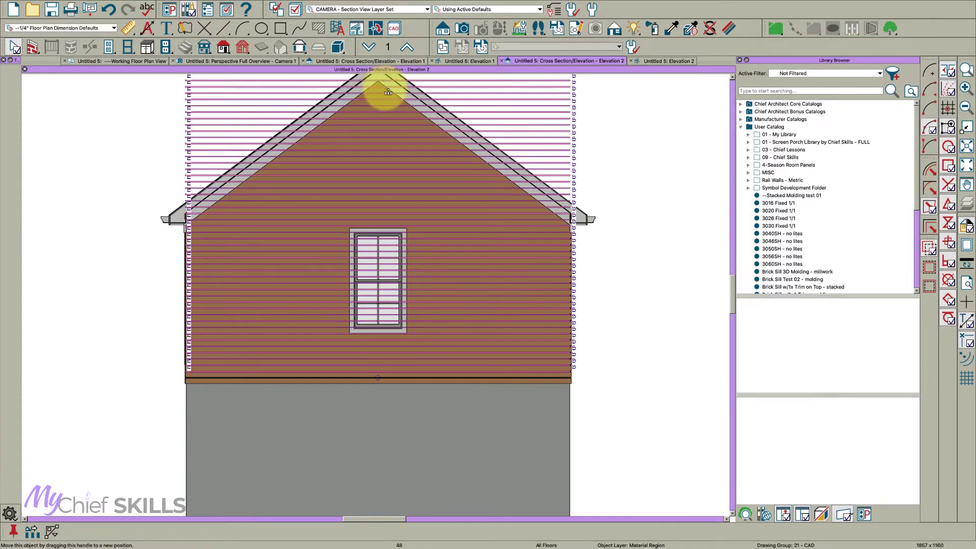
key("Escape")
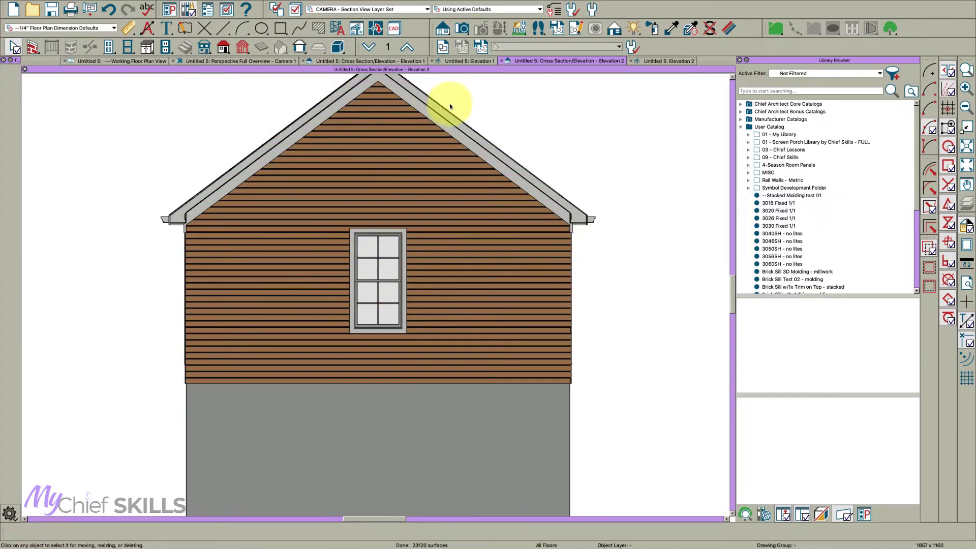
In the perspective overview, place a corner board on the outside corner where the gable wall meets the wall with the door.
left_click(251, 60)
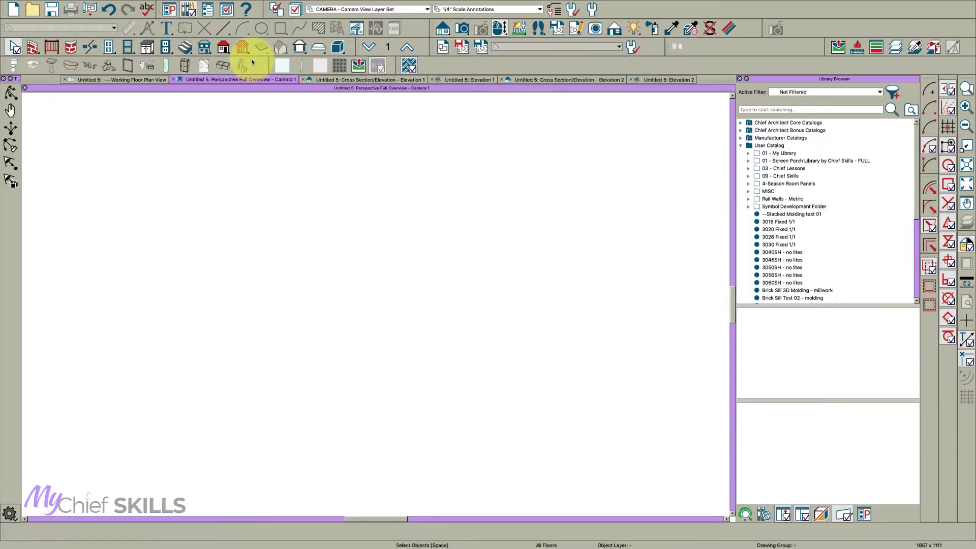
scroll(306, 247, "down", 4)
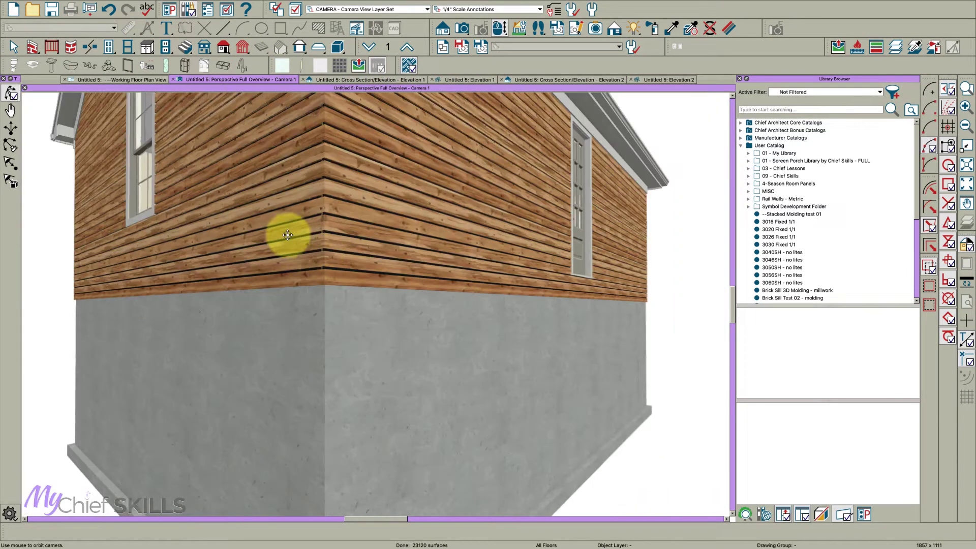
left_click_drag(246, 191, 364, 302)
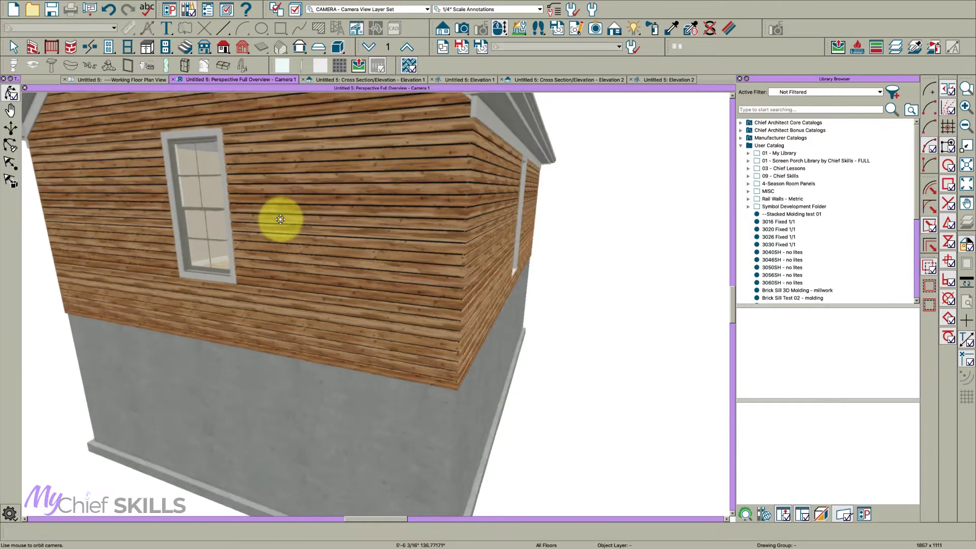
left_click_drag(382, 341, 397, 192)
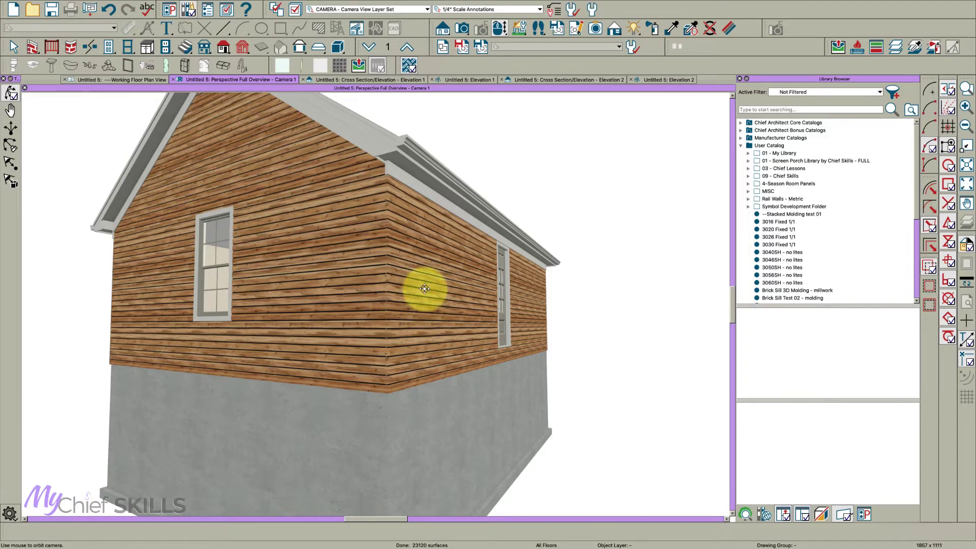
left_click_drag(425, 289, 425, 294)
key("c")
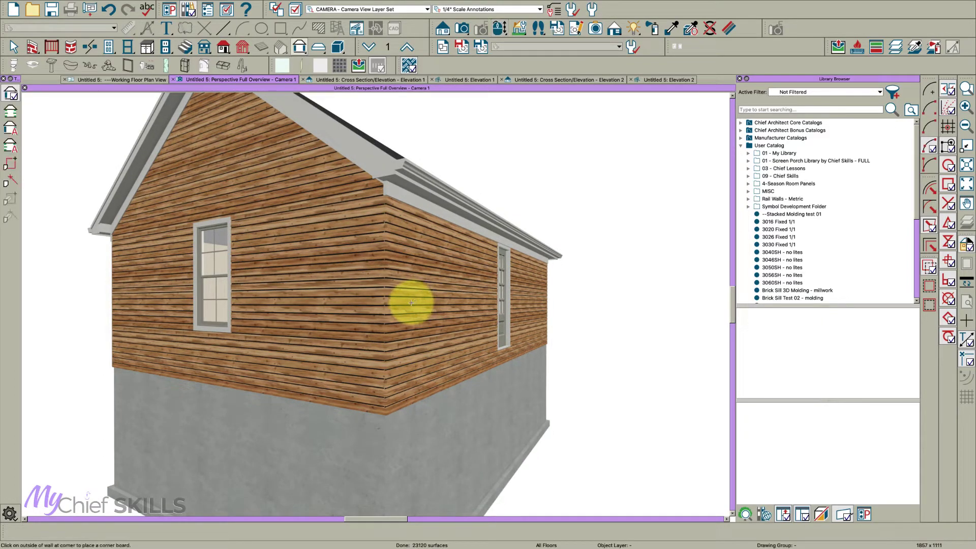
left_click(386, 303)
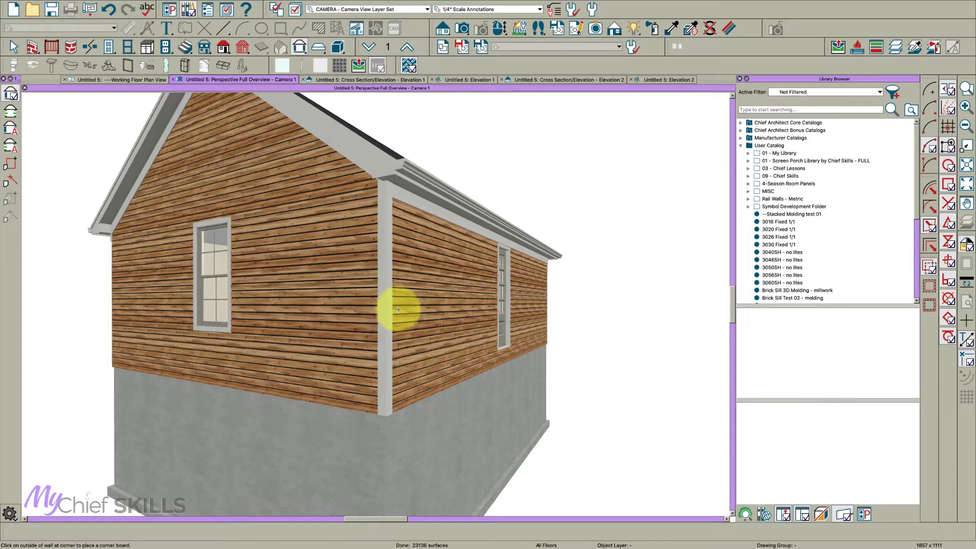
Examine the gable wall's corners in perspective and switch the view to a black-and-white line drawing to inspect the siding.
middle_click_drag(399, 309, 491, 310)
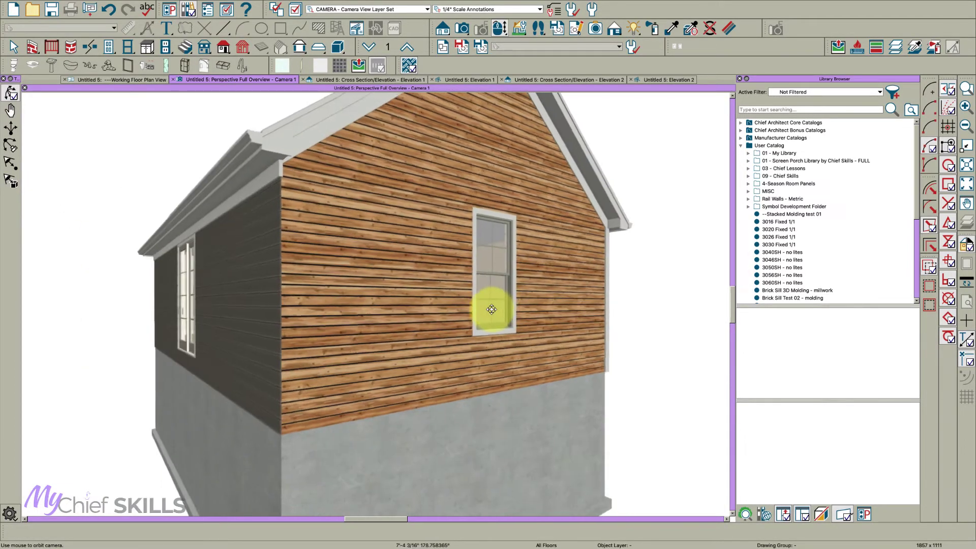
left_click_drag(492, 309, 419, 303)
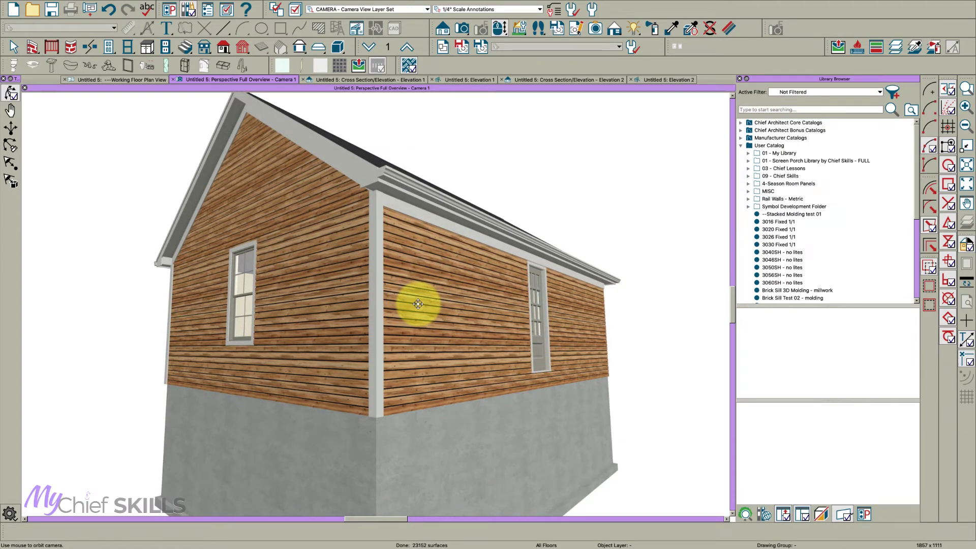
key("v")
left_click_drag(418, 304, 393, 331)
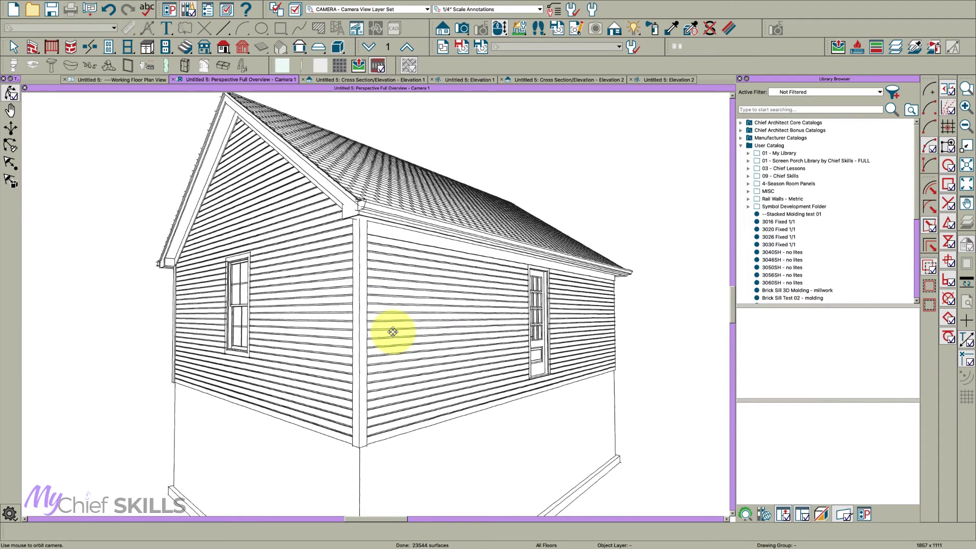